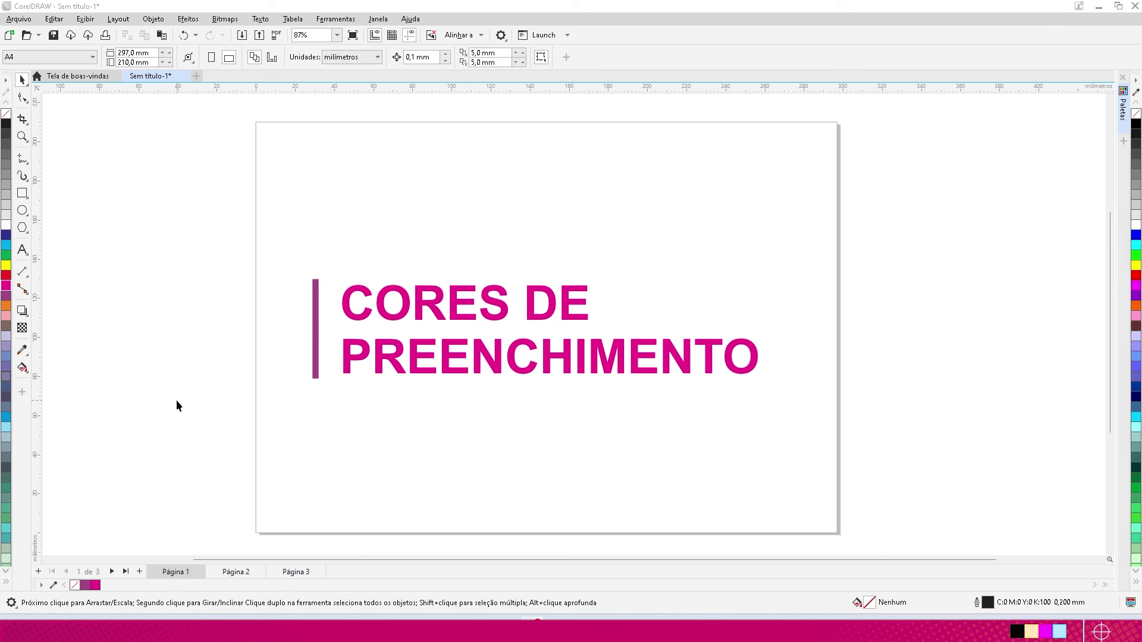
Open page 2 and examine the Green Gardens reference image with its two colour swatches and hex codes
click(233, 572)
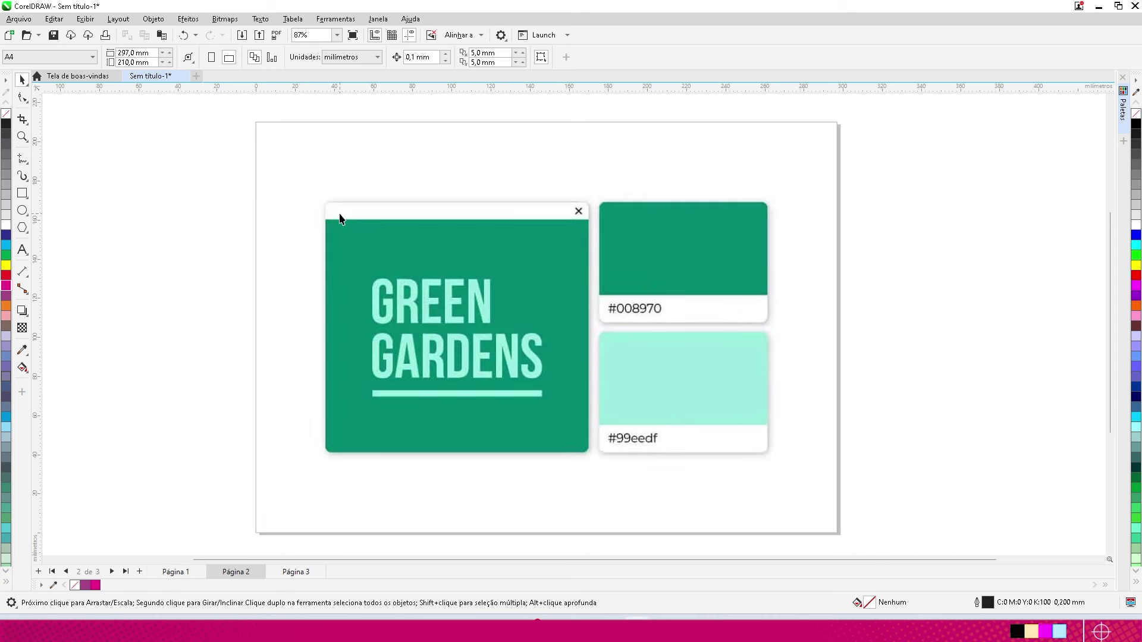
scroll(387, 212, down, 2)
scroll(429, 224, up, 1)
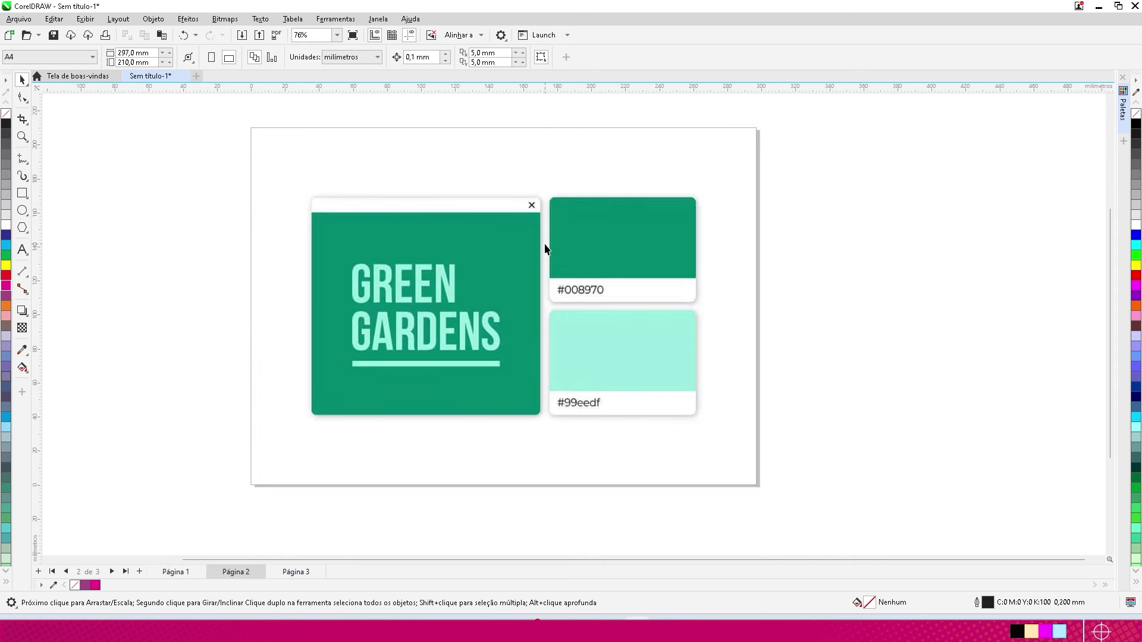
scroll(595, 241, up, 2)
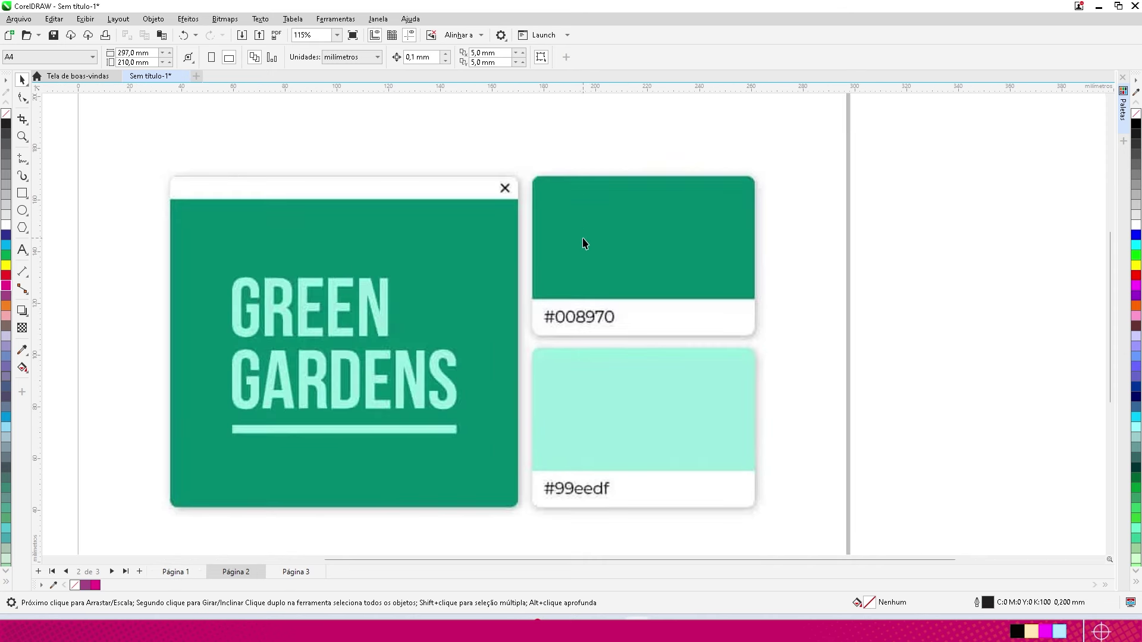
scroll(589, 184, down, 1)
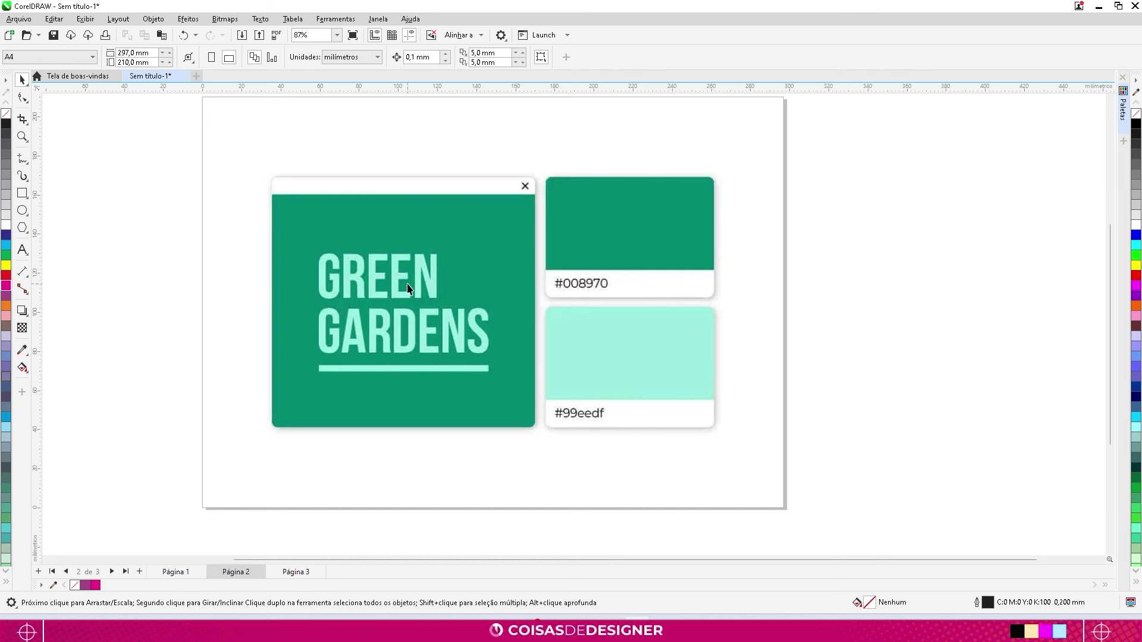
scroll(281, 262, down, 3)
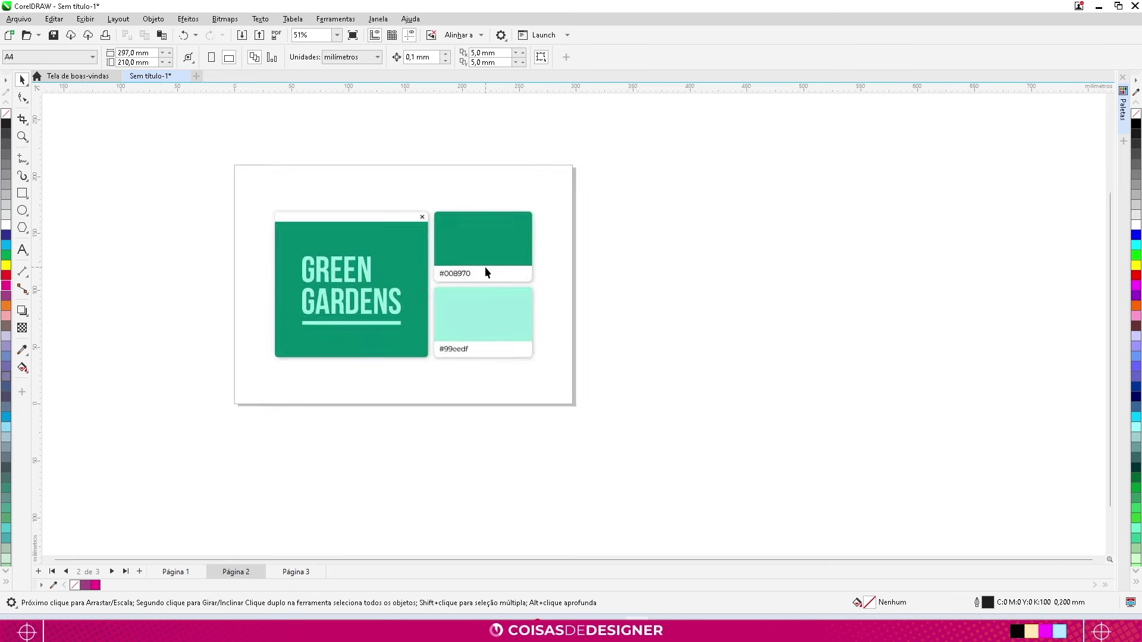
scroll(484, 266, up, 2)
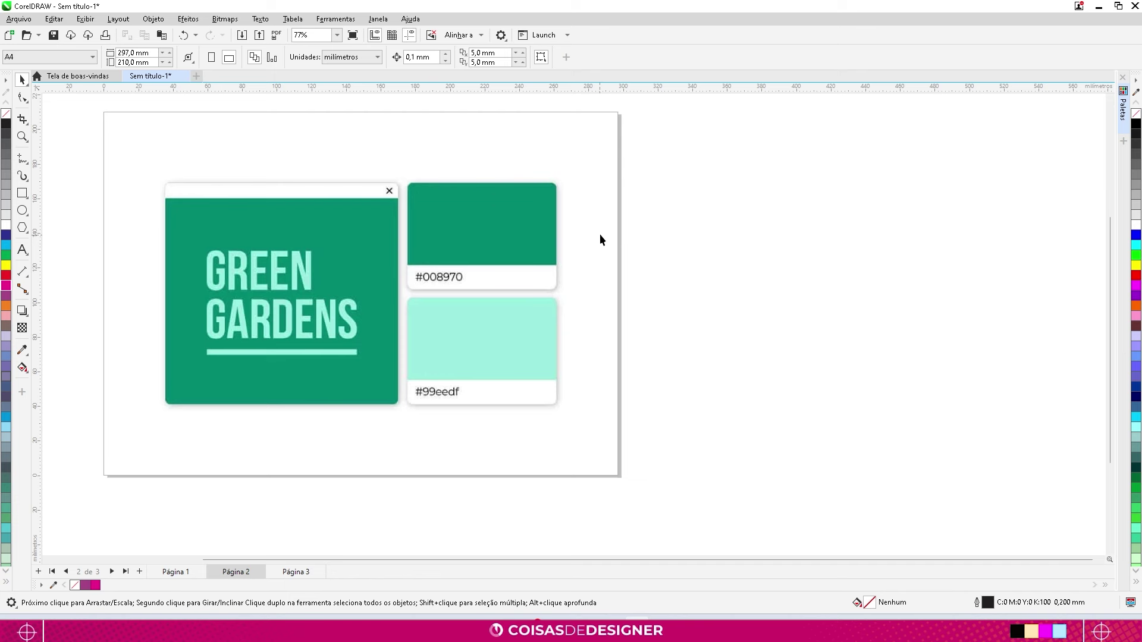
scroll(474, 216, up, 1)
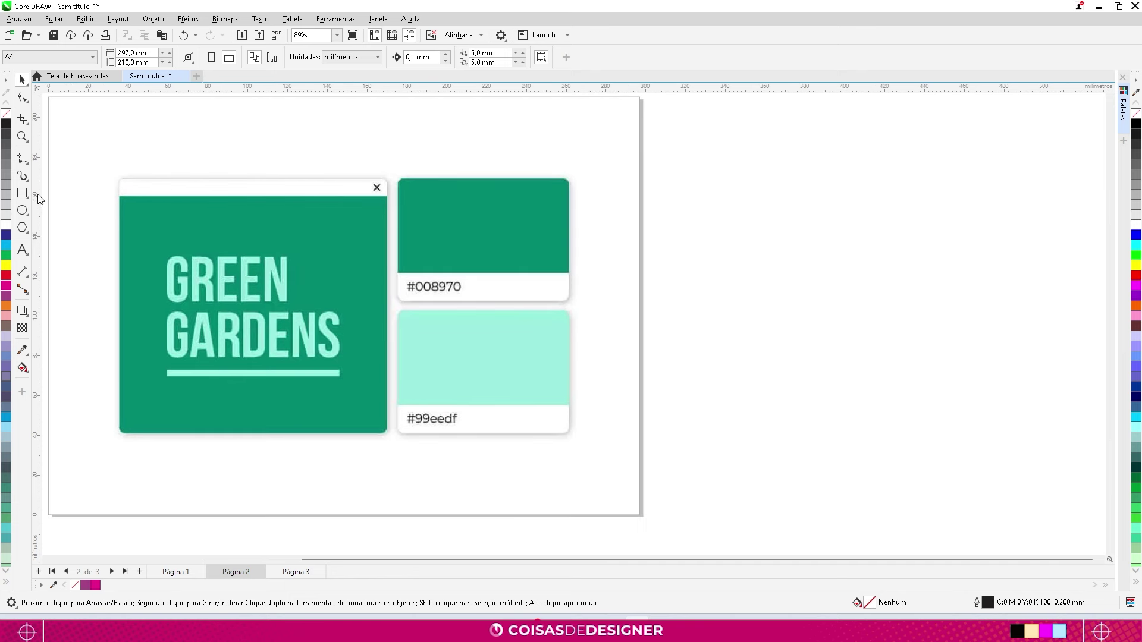
Draw a rectangle about 134 × 113 mm in the empty area just right of the page
click(23, 194)
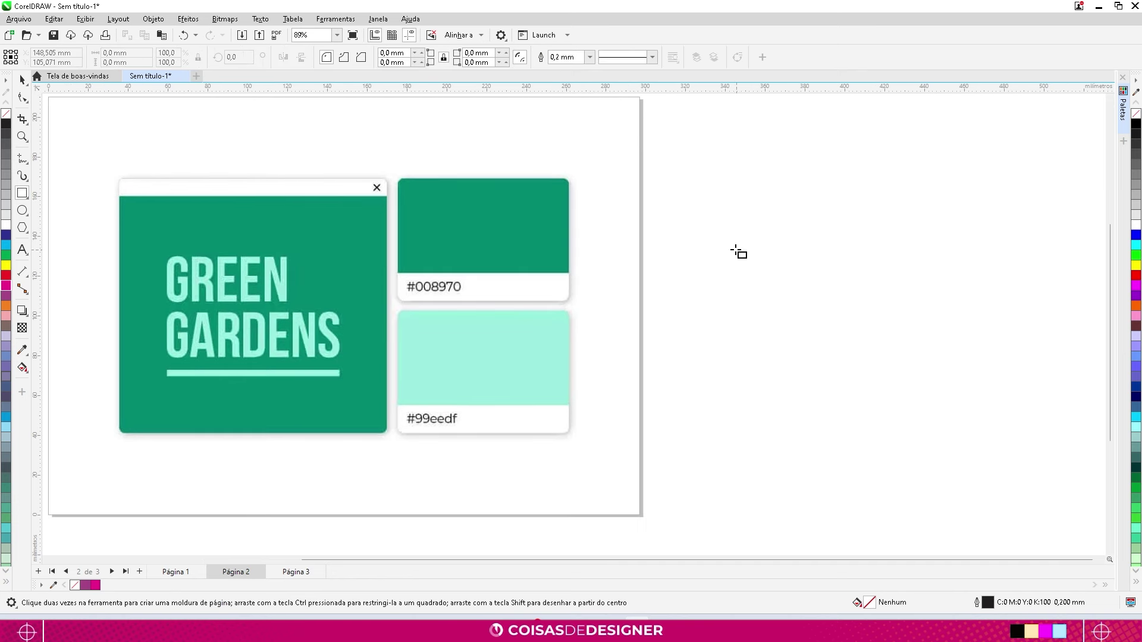
mouse_move(672, 197)
mouse_down()
mouse_move(879, 436)
mouse_move(940, 421)
mouse_up()
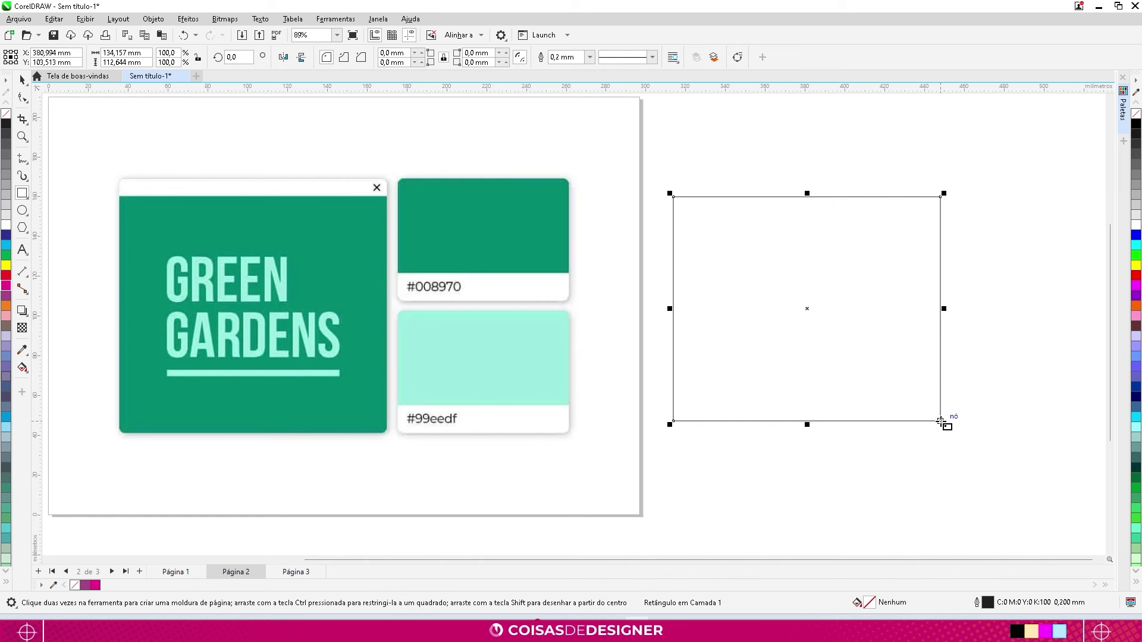
key(space)
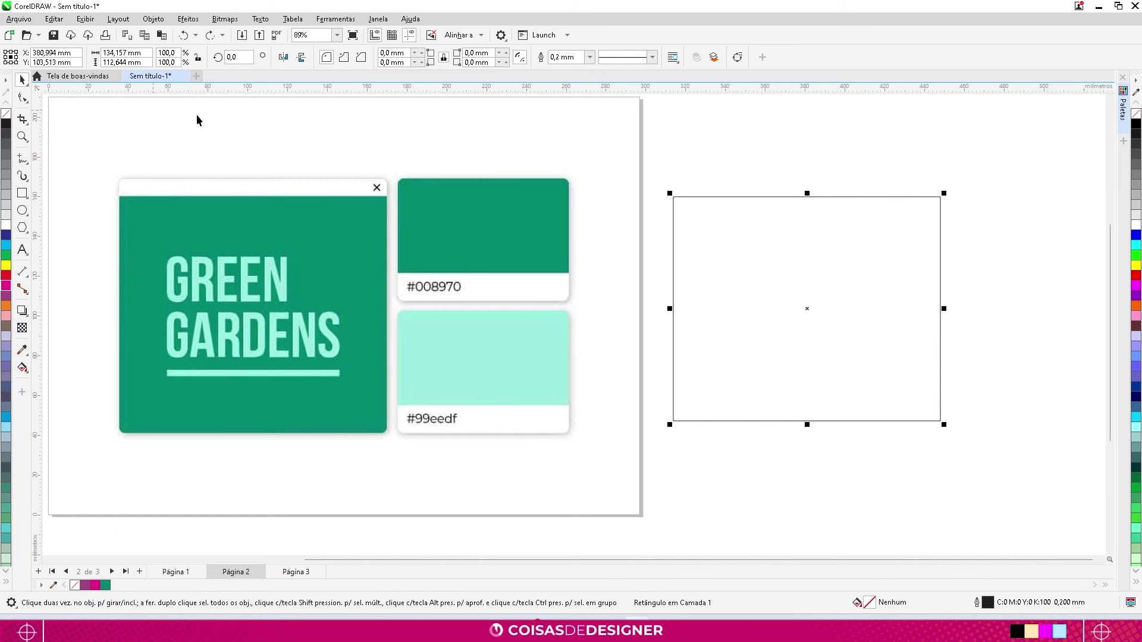
Sample the dark green of the #008970 swatch with the Color Eyedropper and fill the rectangle with it
click(22, 351)
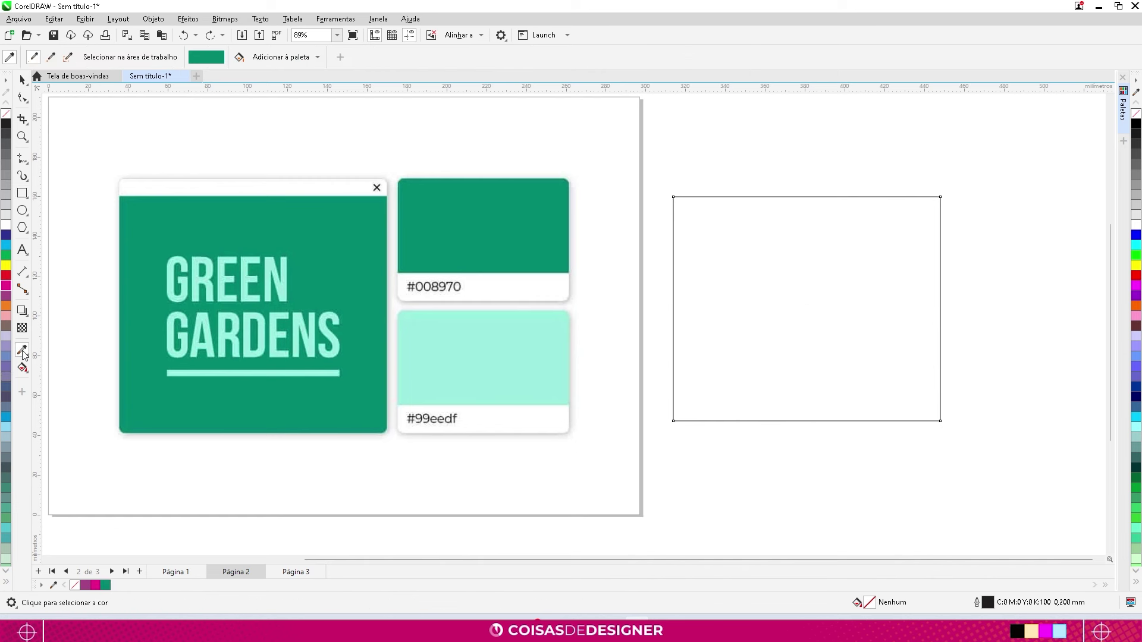
click(452, 214)
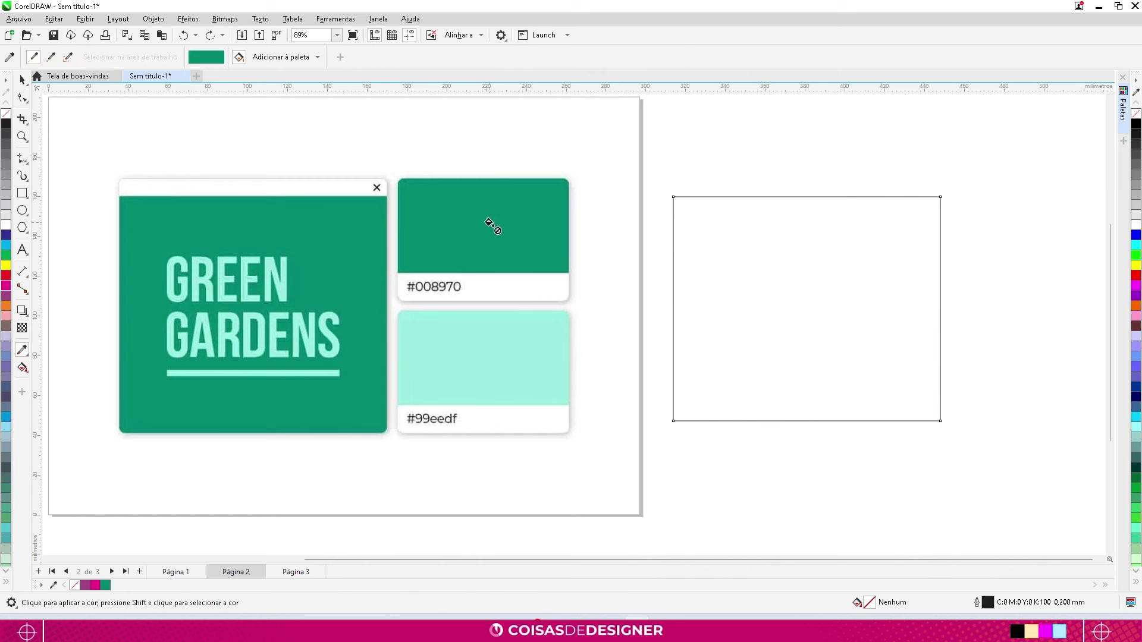
click(747, 298)
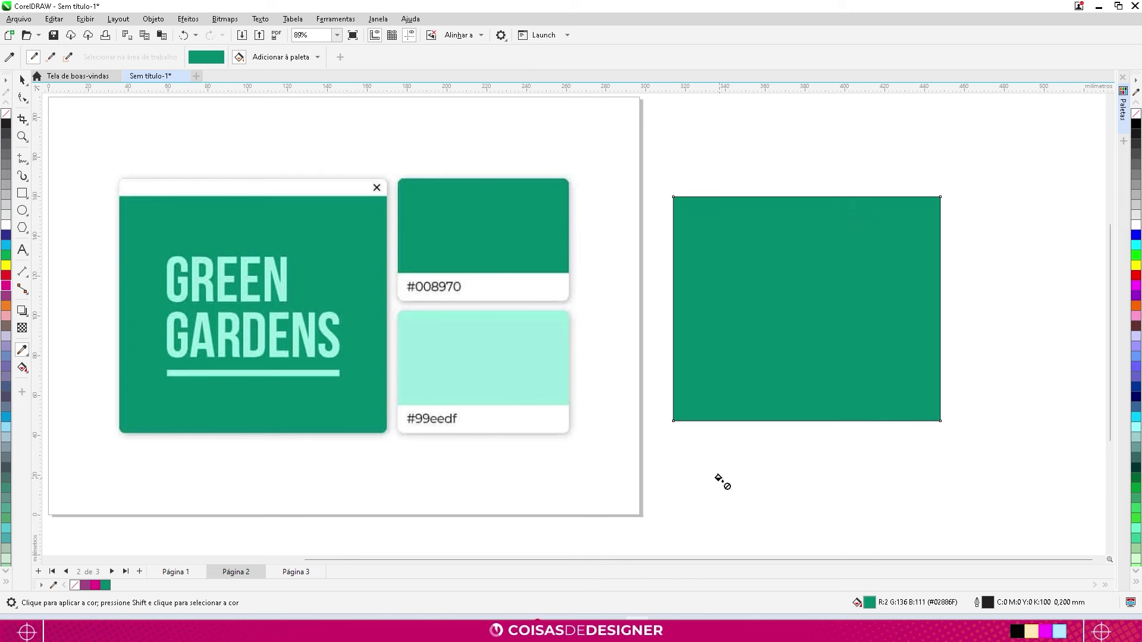
Move the green rectangle slightly up and closer to the page, and reduce its height to about 64 mm
click(22, 80)
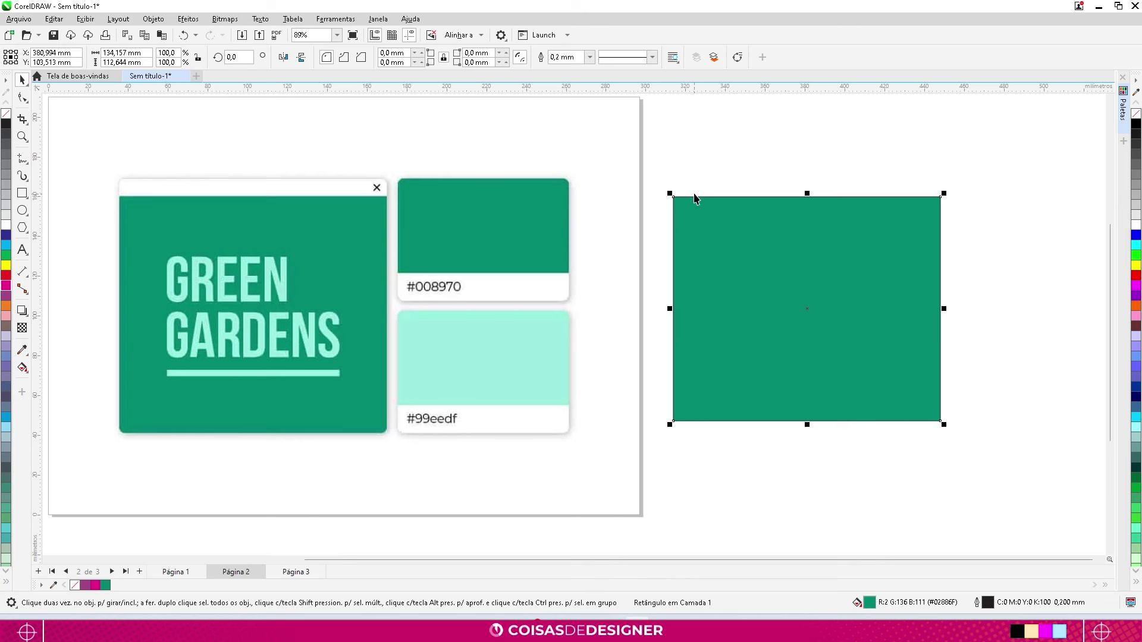
drag(706, 234, 688, 212)
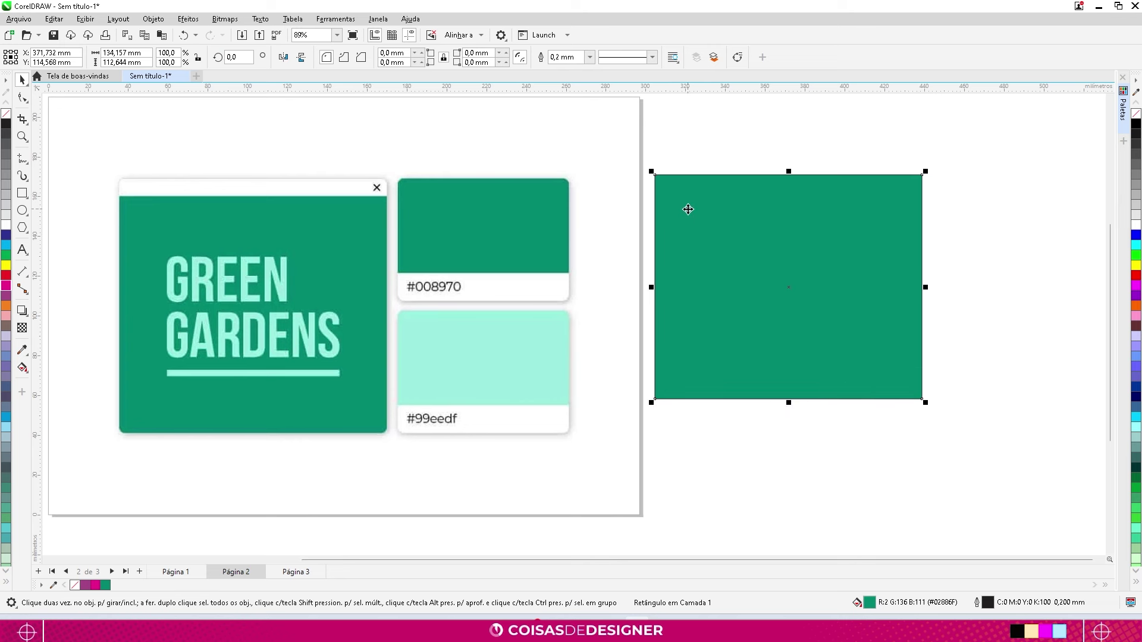
click(462, 215)
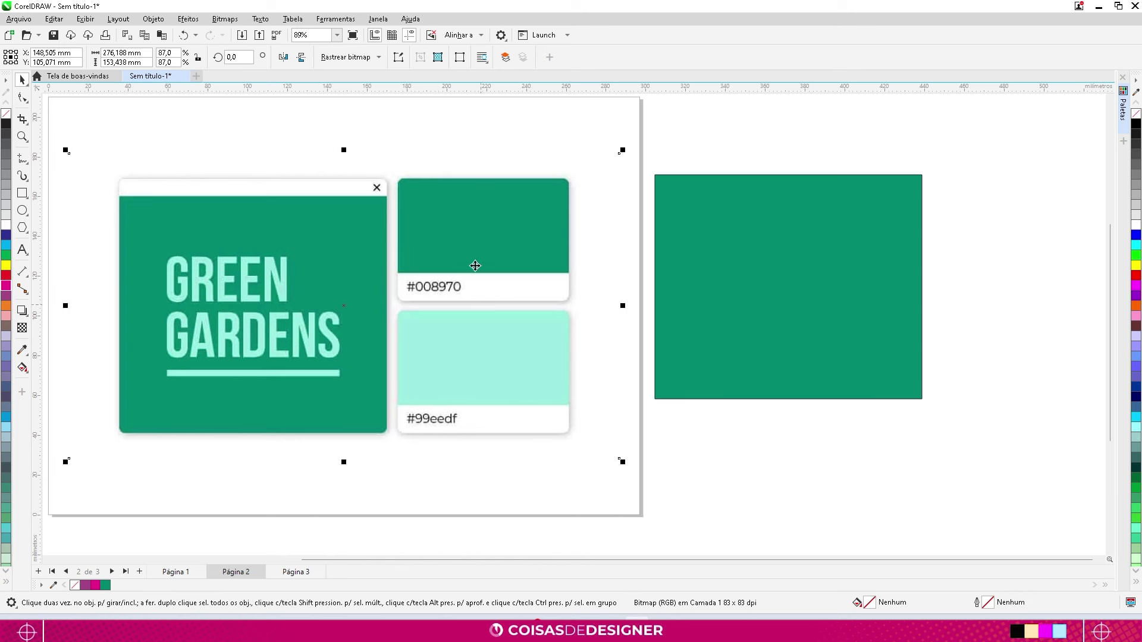
click(700, 290)
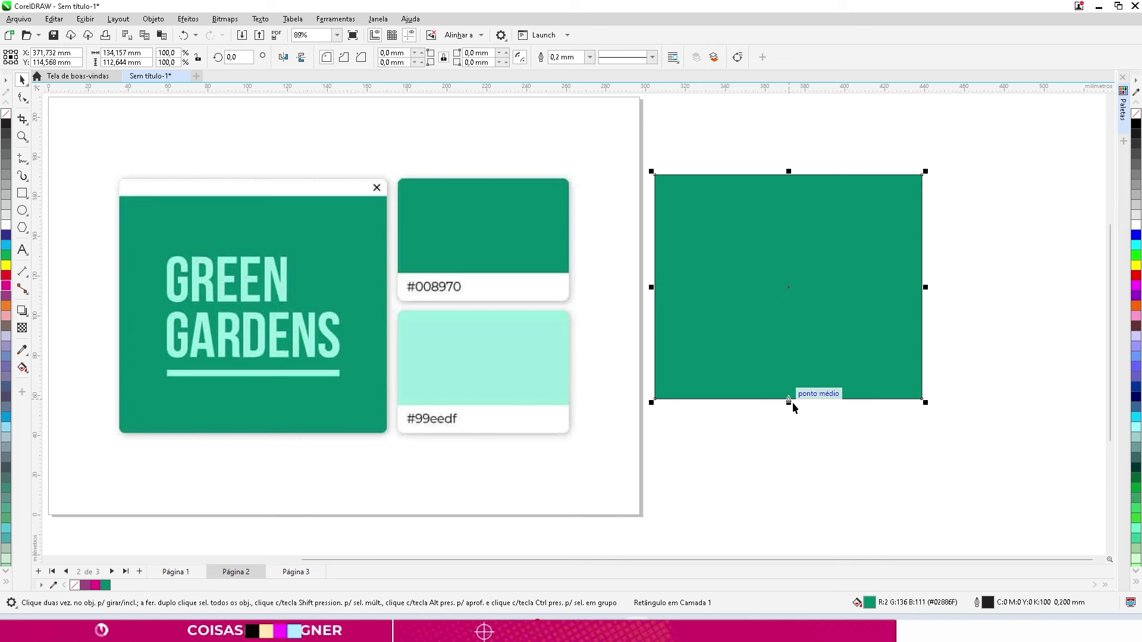
drag(789, 403, 783, 297)
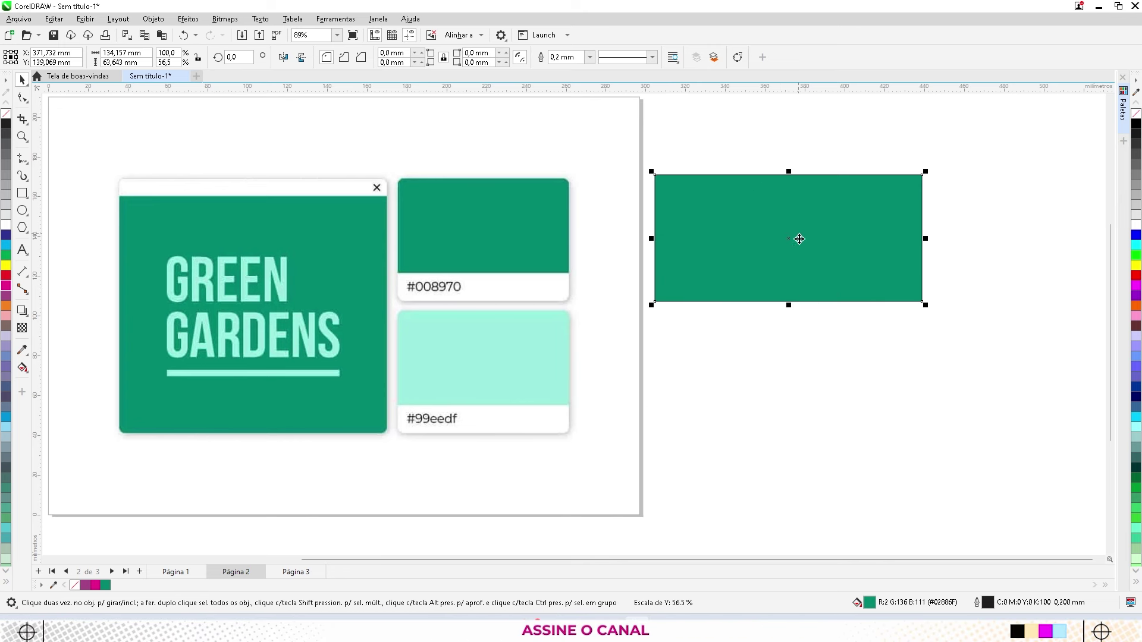
Inspect the hex code of the green rectangle's fill, leave the fill as it is and deselect the rectangle
double_click(869, 604)
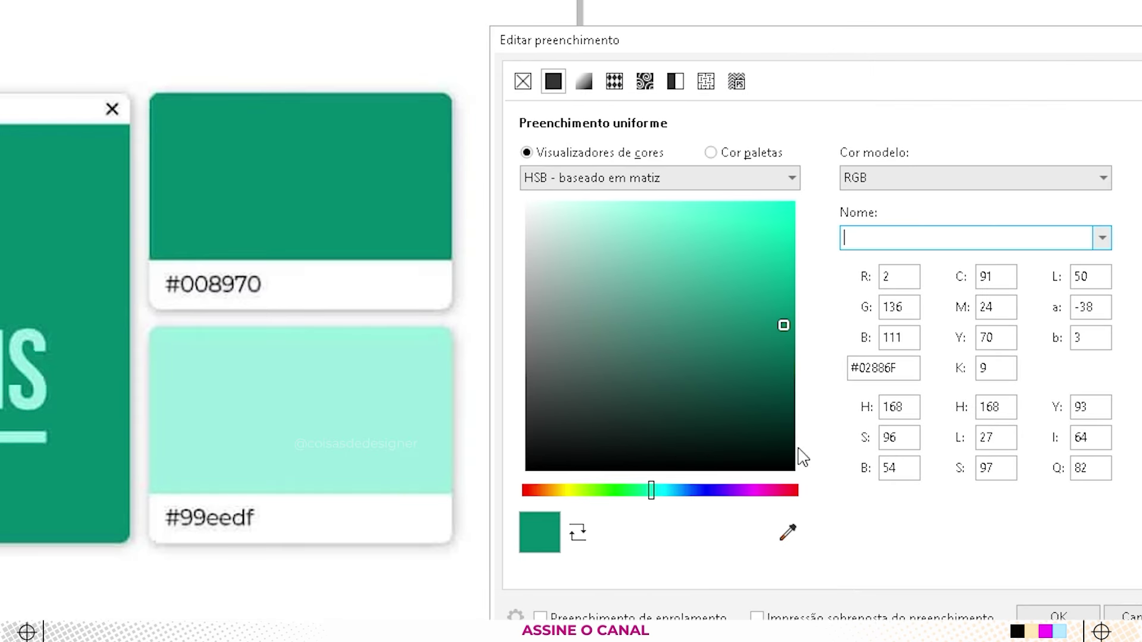
click(507, 353)
double_click(896, 369)
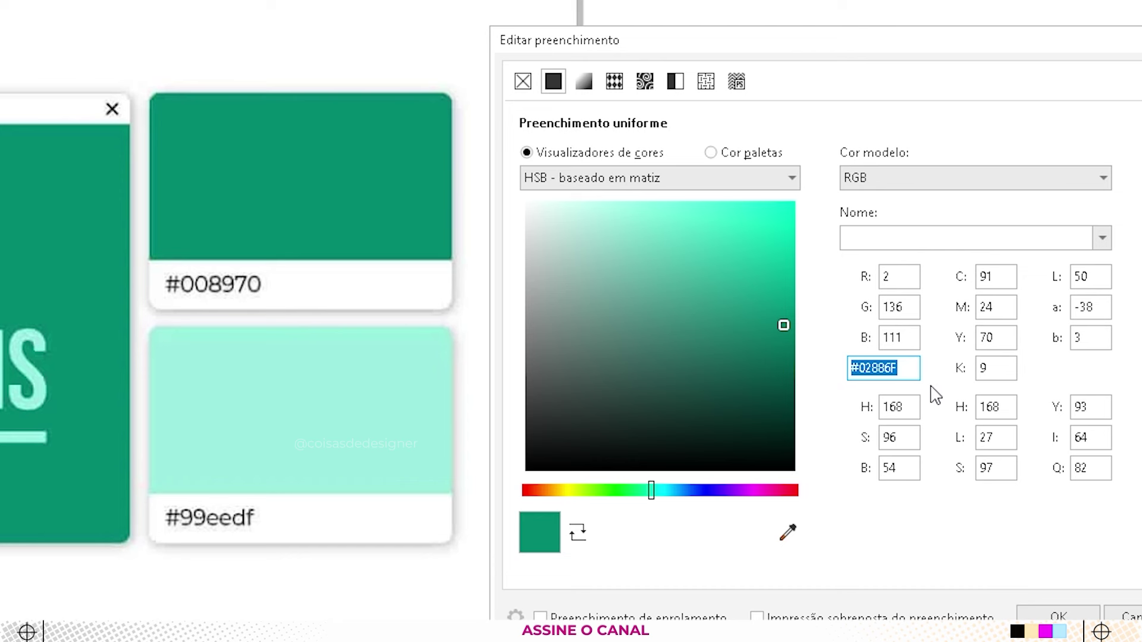
click(865, 367)
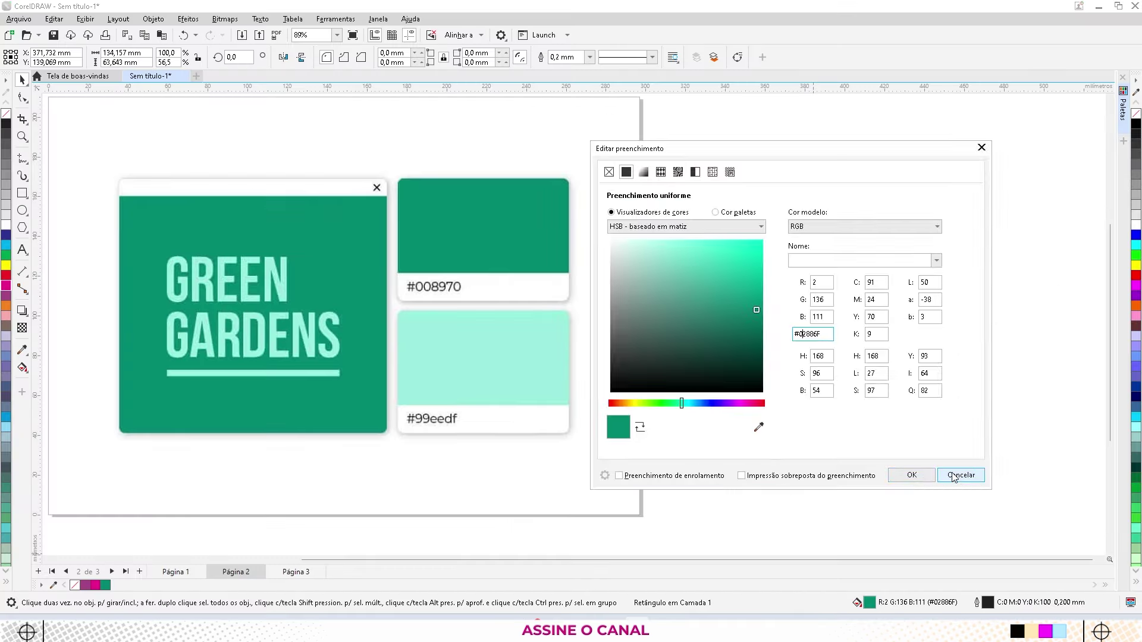
click(960, 476)
key(Escape)
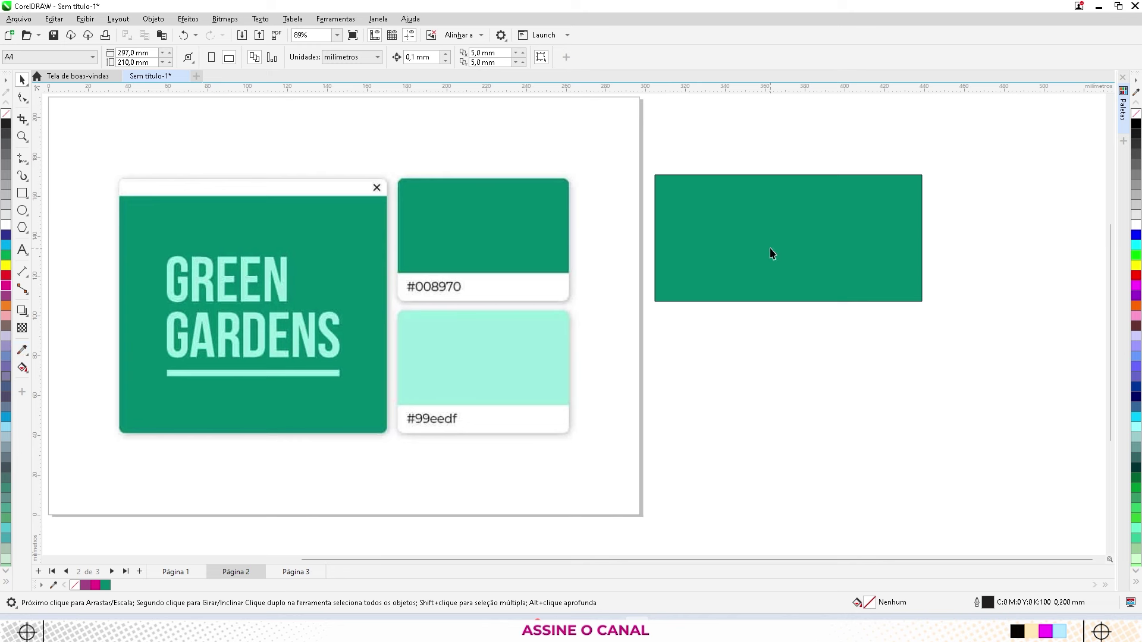
Draw a second rectangle about 129 × 63 mm below the green one and choose a uniform fill for it
click(22, 193)
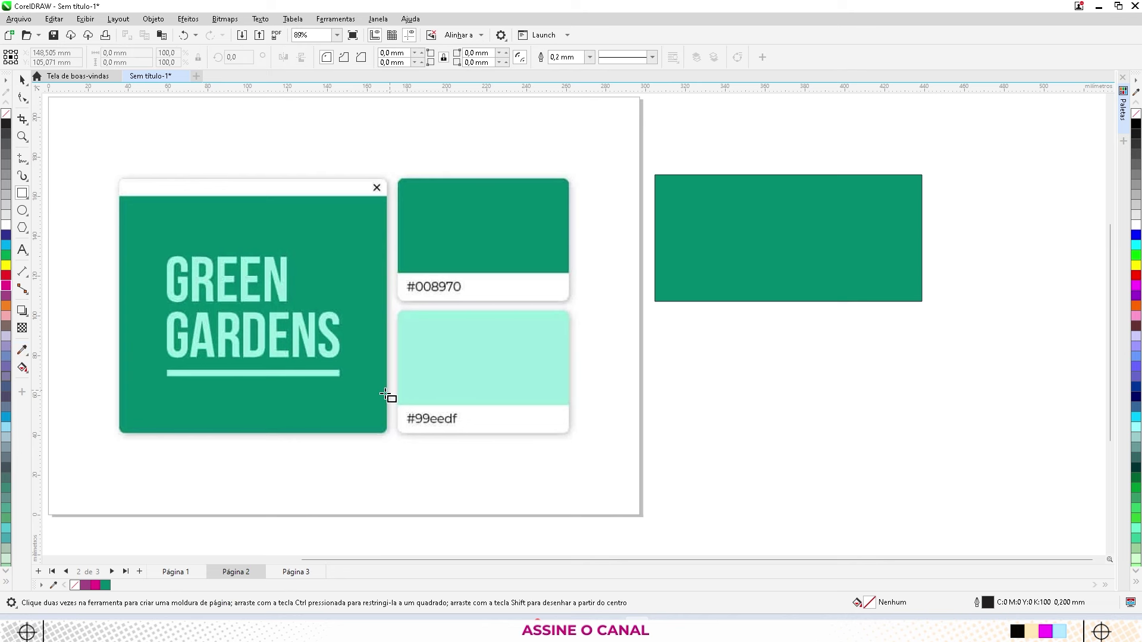
drag(660, 325, 918, 450)
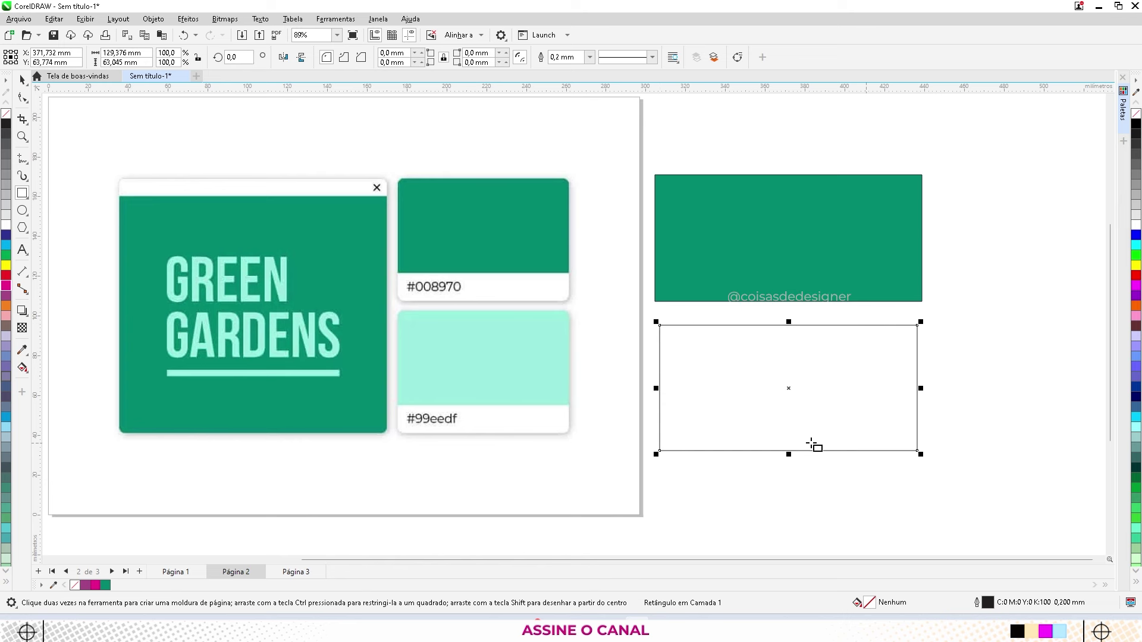
double_click(868, 604)
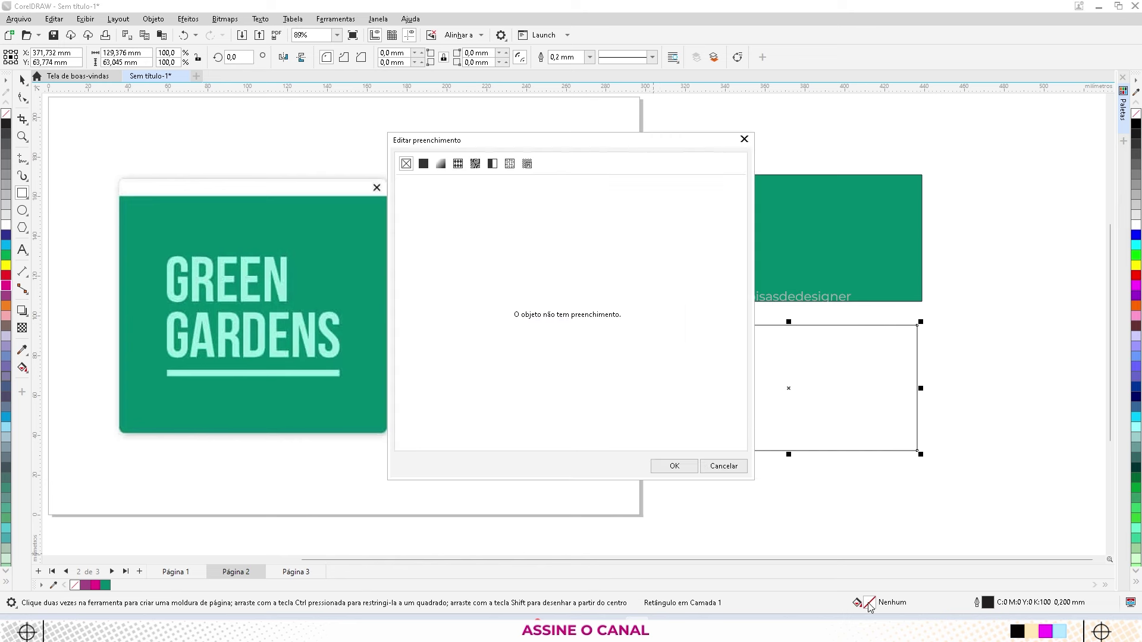
drag(491, 145, 776, 121)
click(708, 140)
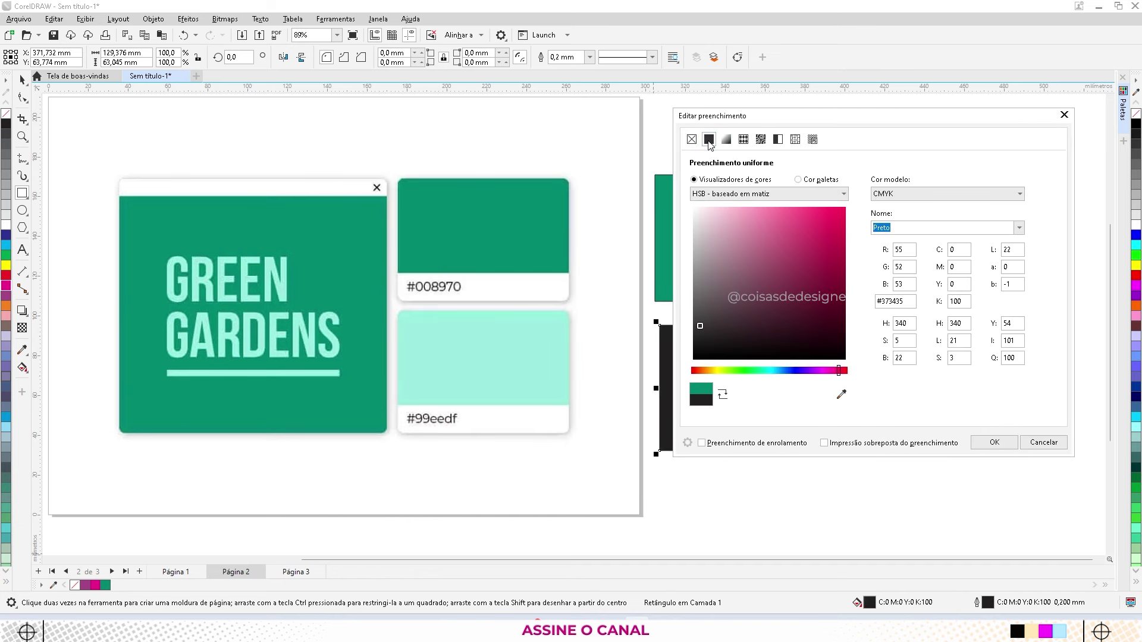
Set the second rectangle's fill colour to hex #008970
click(909, 301)
click(895, 301)
double_click(882, 302)
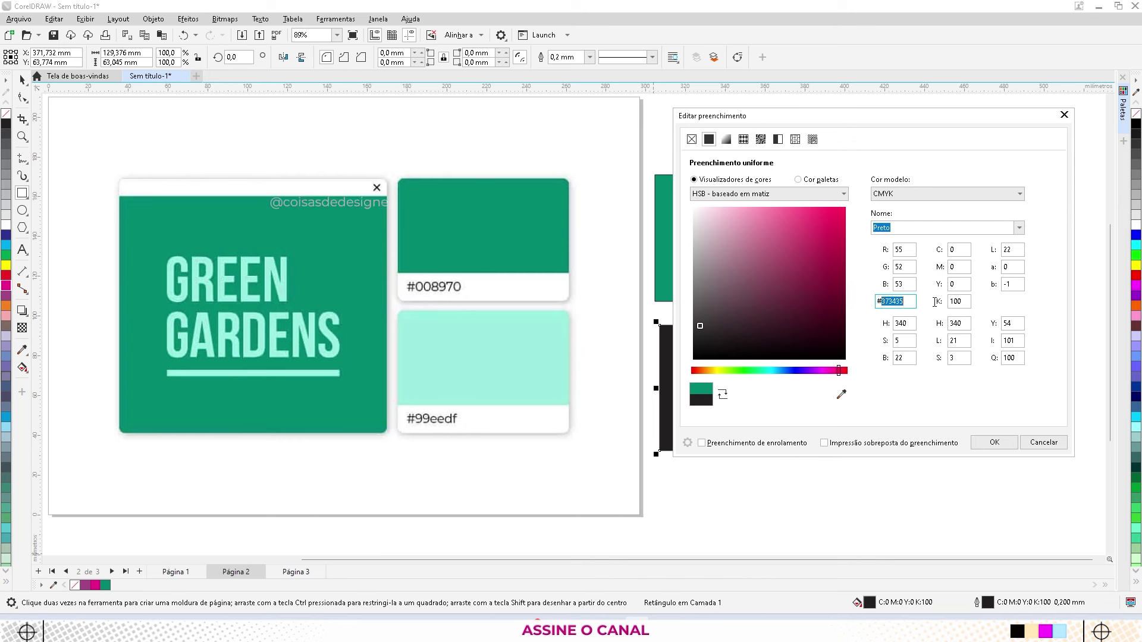
key(BackSpace)
text(0089)
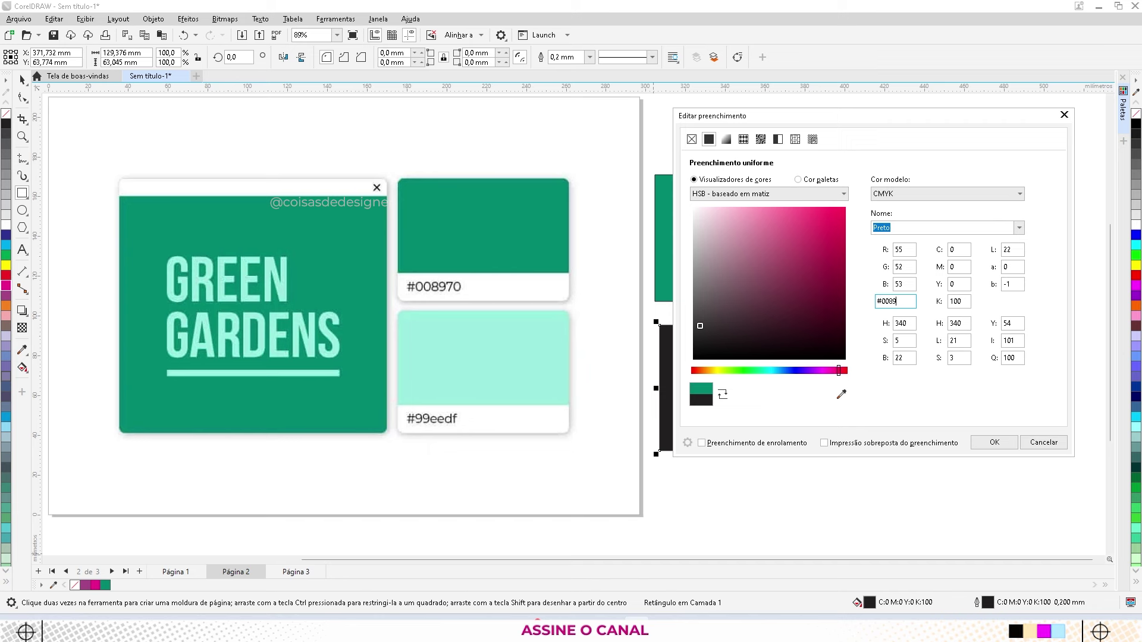
text(70)
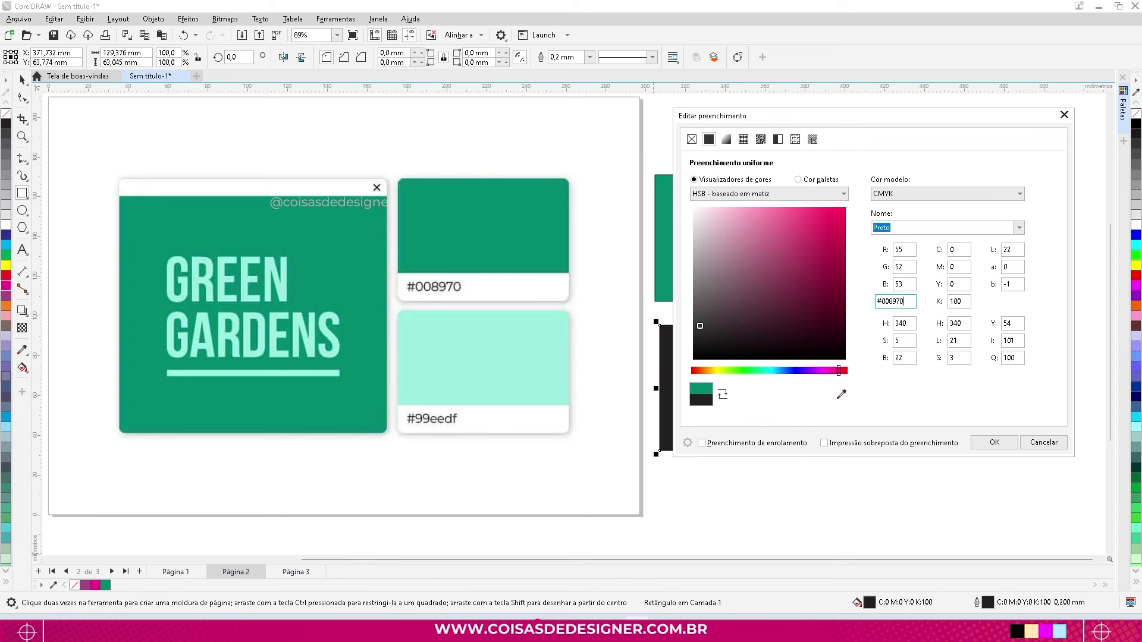
key(Return)
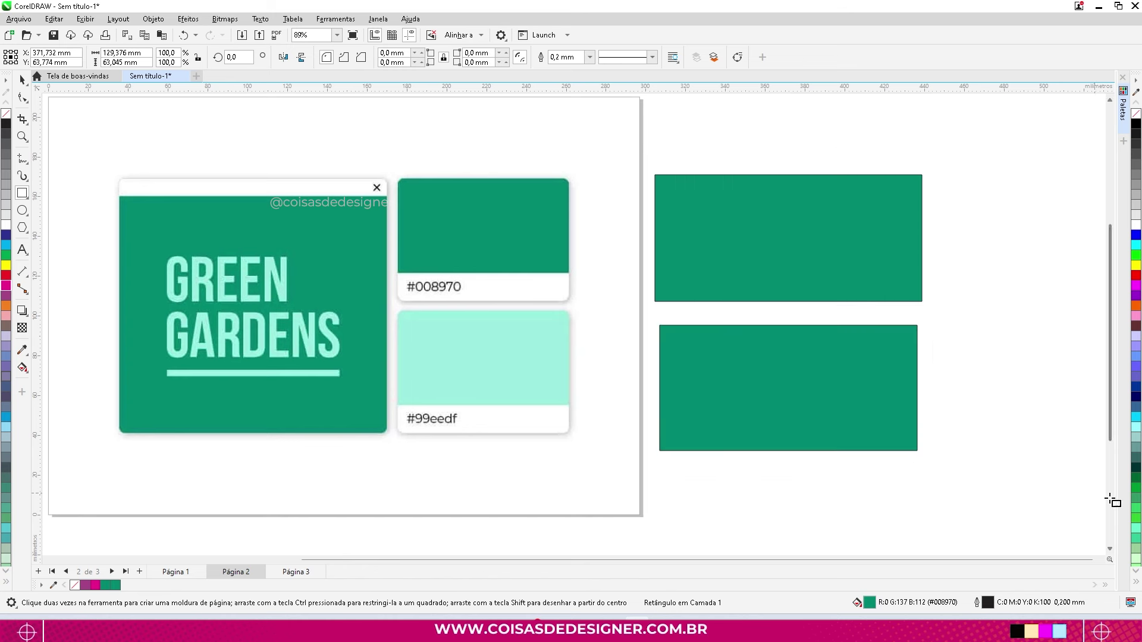
Move the second rectangle so it overlaps the first, remove its outline and compare the two greens up close
click(22, 79)
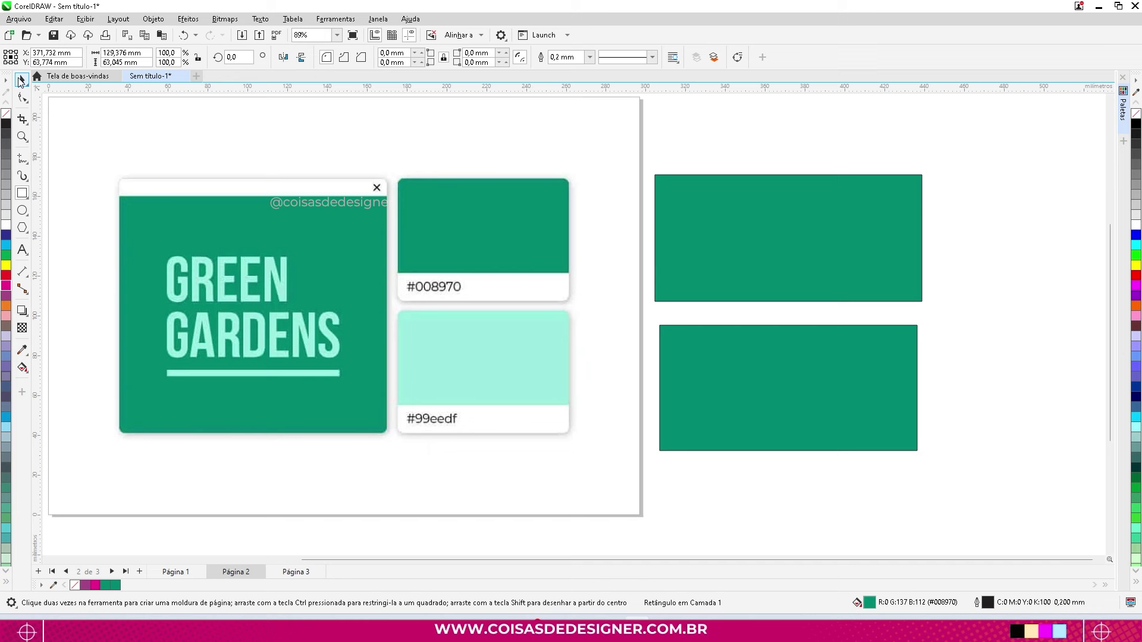
drag(731, 366, 684, 304)
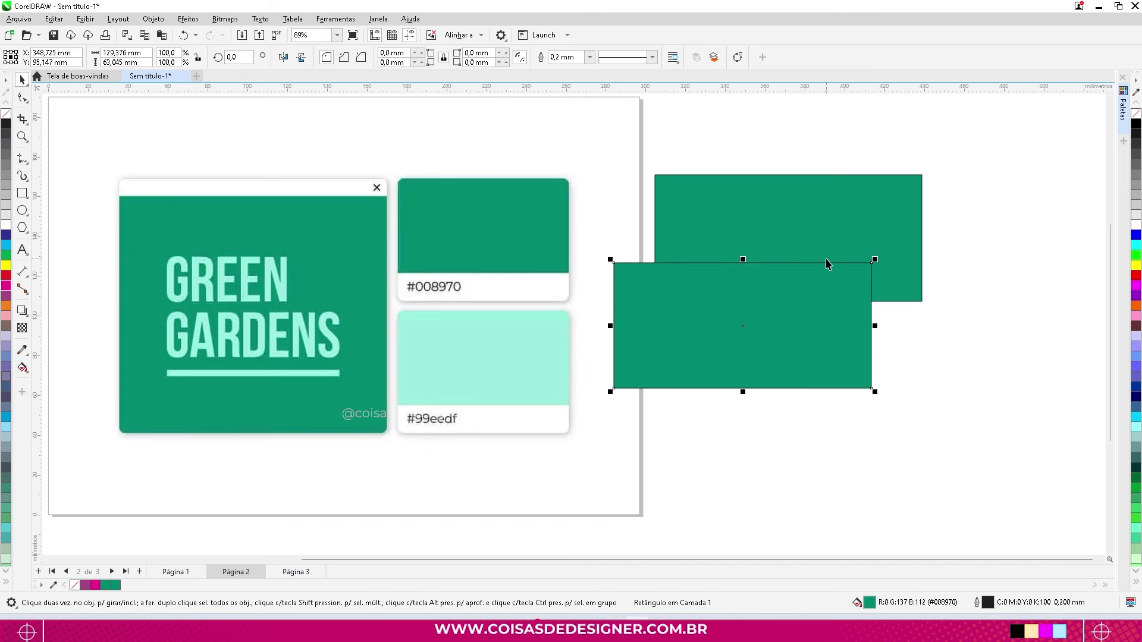
right_click(5, 114)
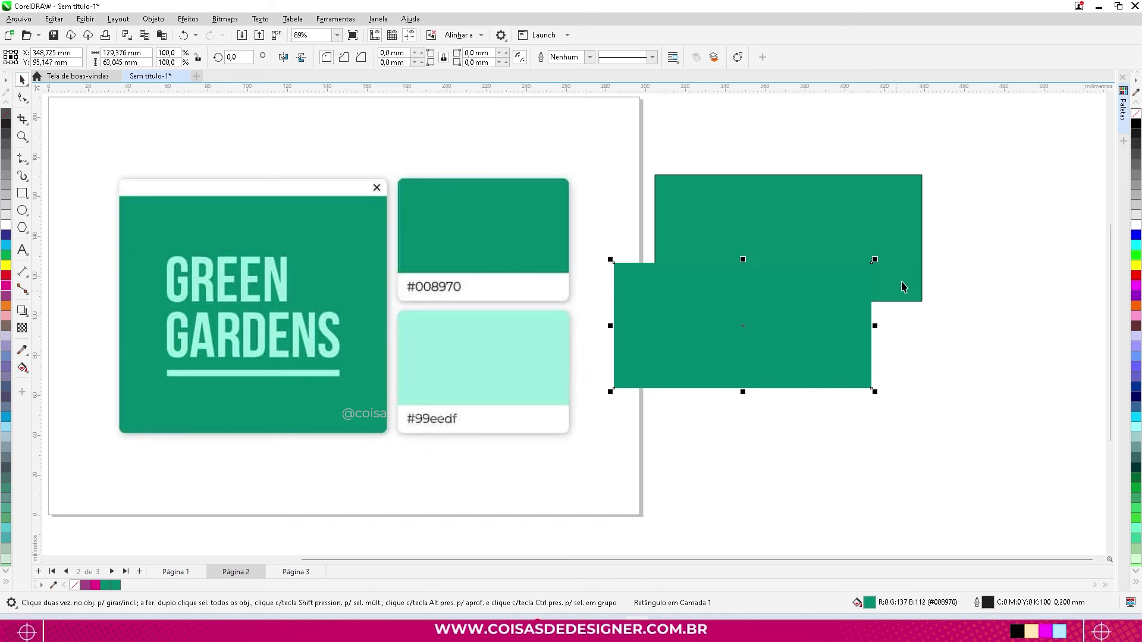
scroll(847, 270, up, 5)
scroll(828, 279, up, 2)
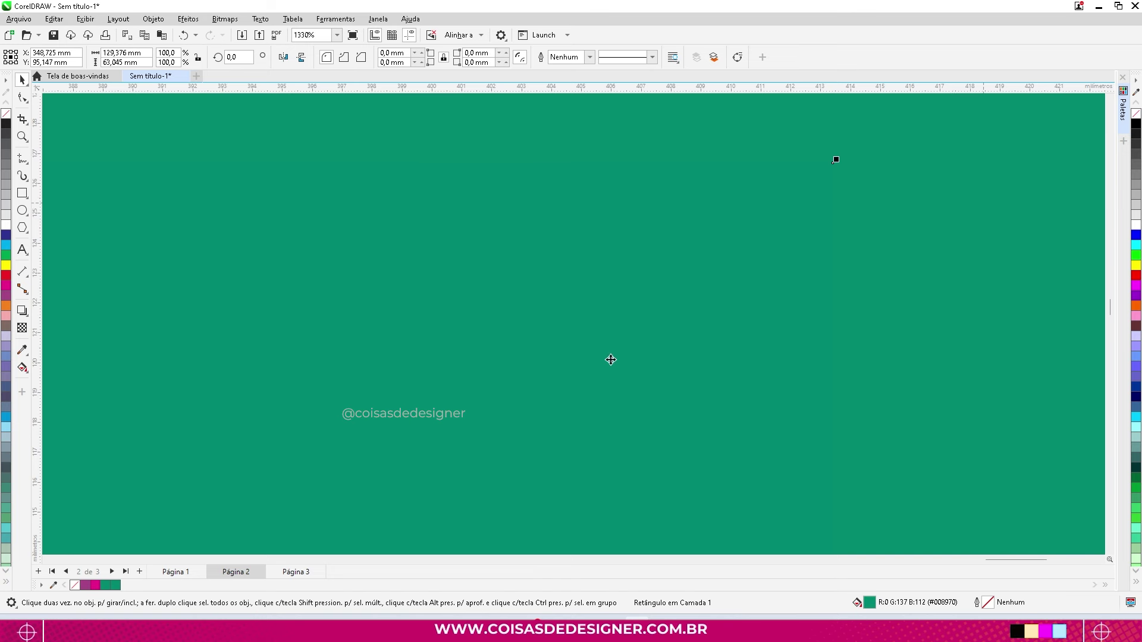
scroll(858, 293, down, 4)
scroll(858, 293, down, 3)
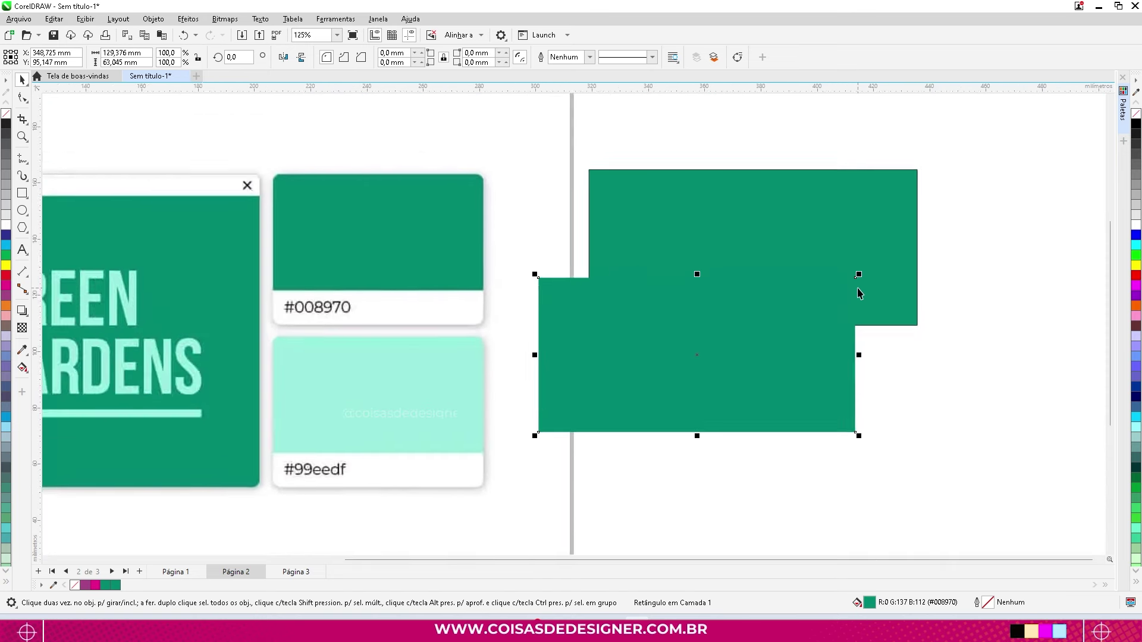
Move the two overlapping green rectangles apart, delete the outlined one and place the remaining one beside the reference palette
drag(771, 355, 788, 411)
drag(747, 259, 758, 192)
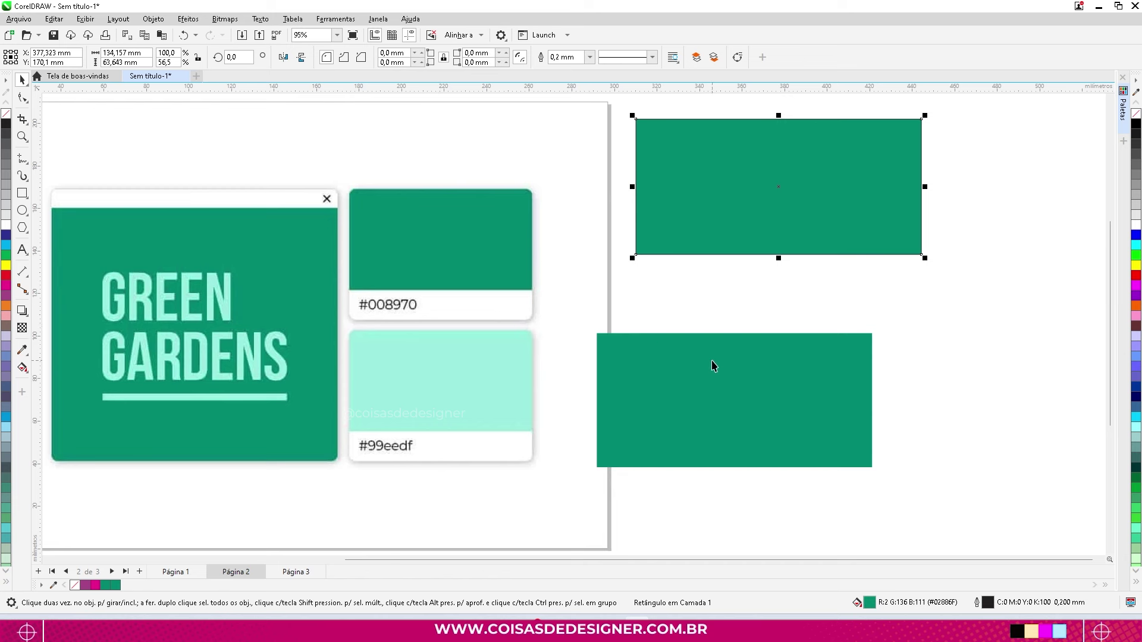
key(Delete)
drag(696, 396, 740, 258)
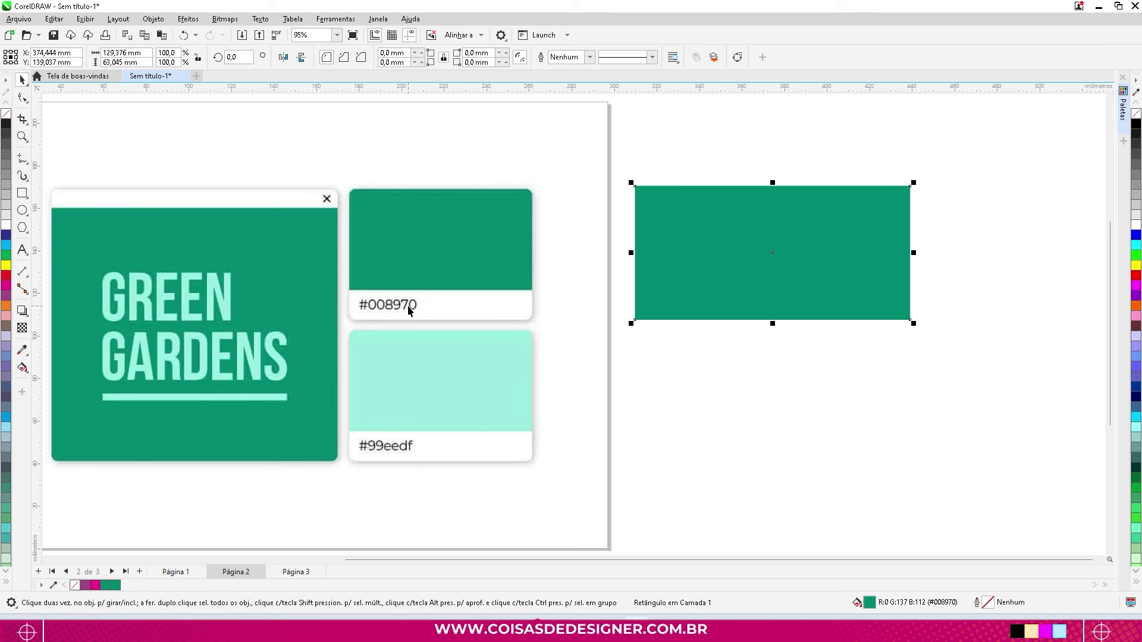
Draw a rectangle about 127 × 60 mm below the green one and choose a uniform fill for it
click(677, 402)
click(22, 194)
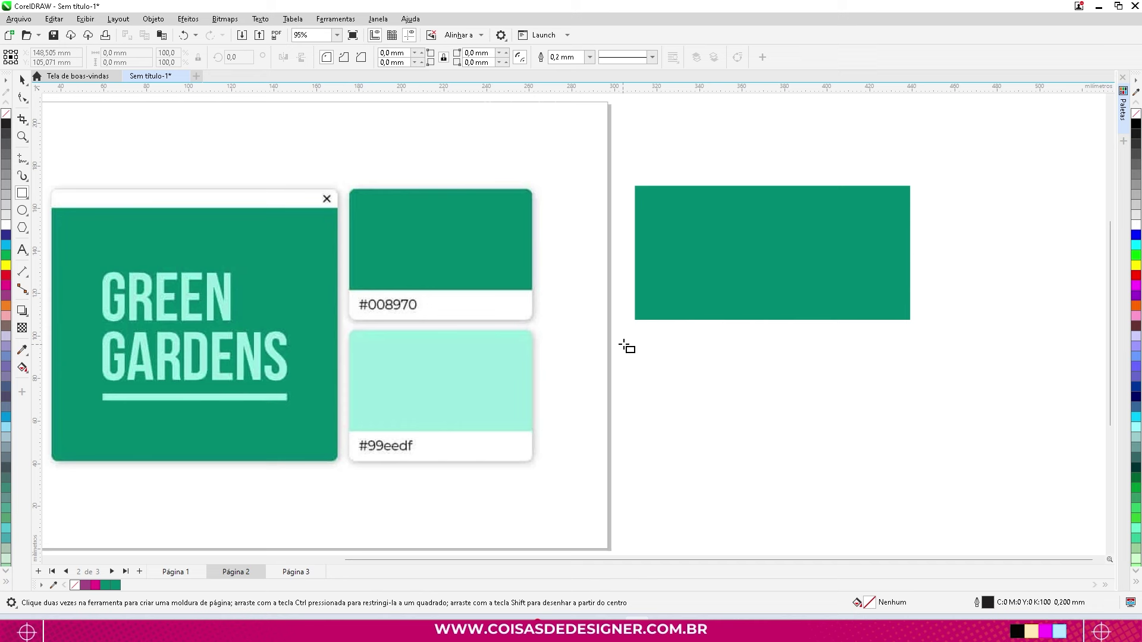
mouse_move(634, 343)
mouse_down()
mouse_move(692, 396)
mouse_move(905, 470)
mouse_up()
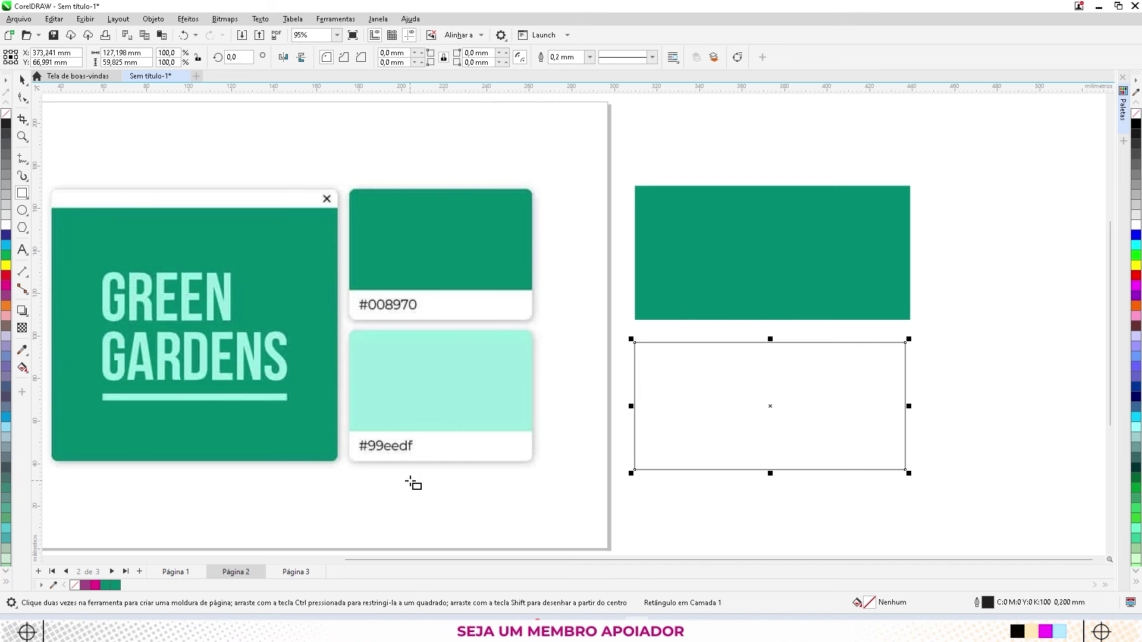
double_click(871, 606)
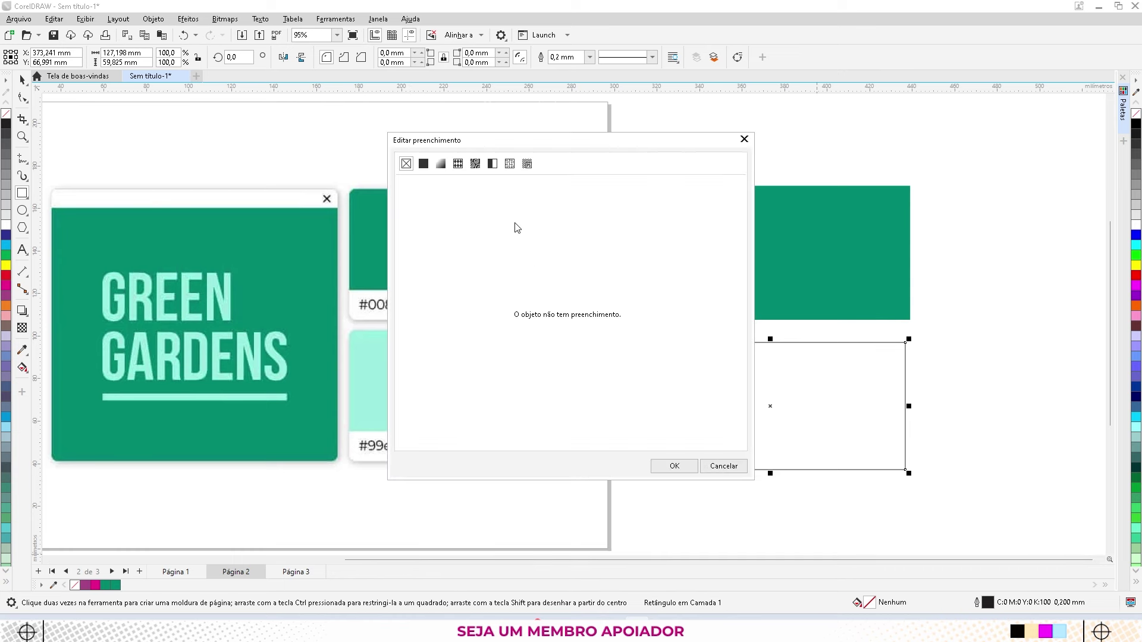
click(424, 164)
drag(485, 146, 715, 61)
Set the new rectangle's fill colour to hex #99eedf and remove its outline
click(852, 241)
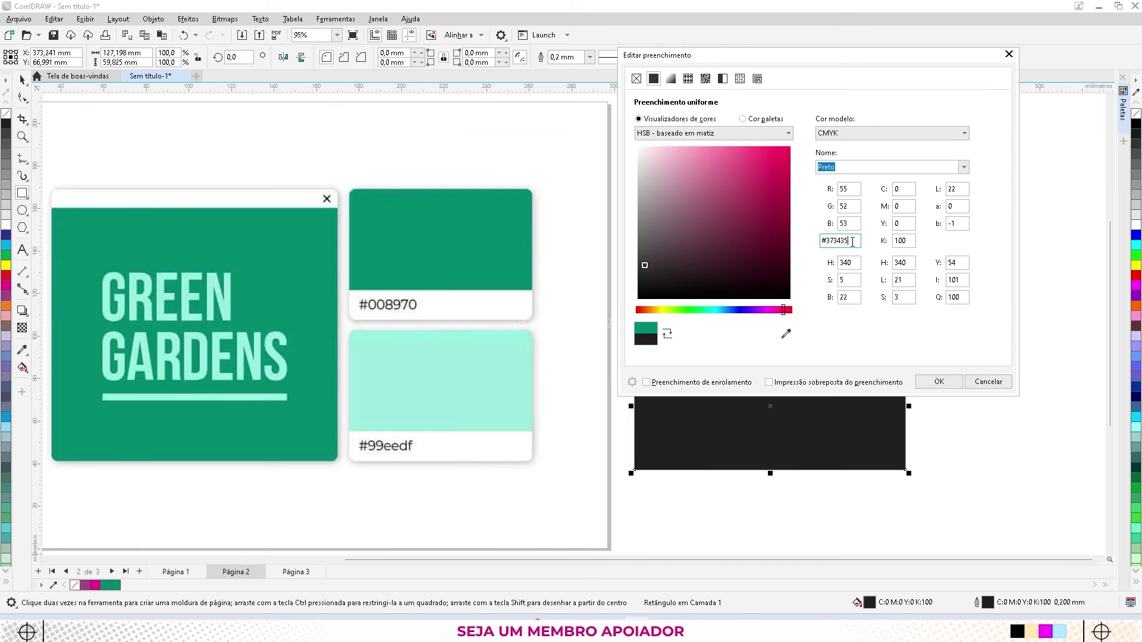
double_click(852, 241)
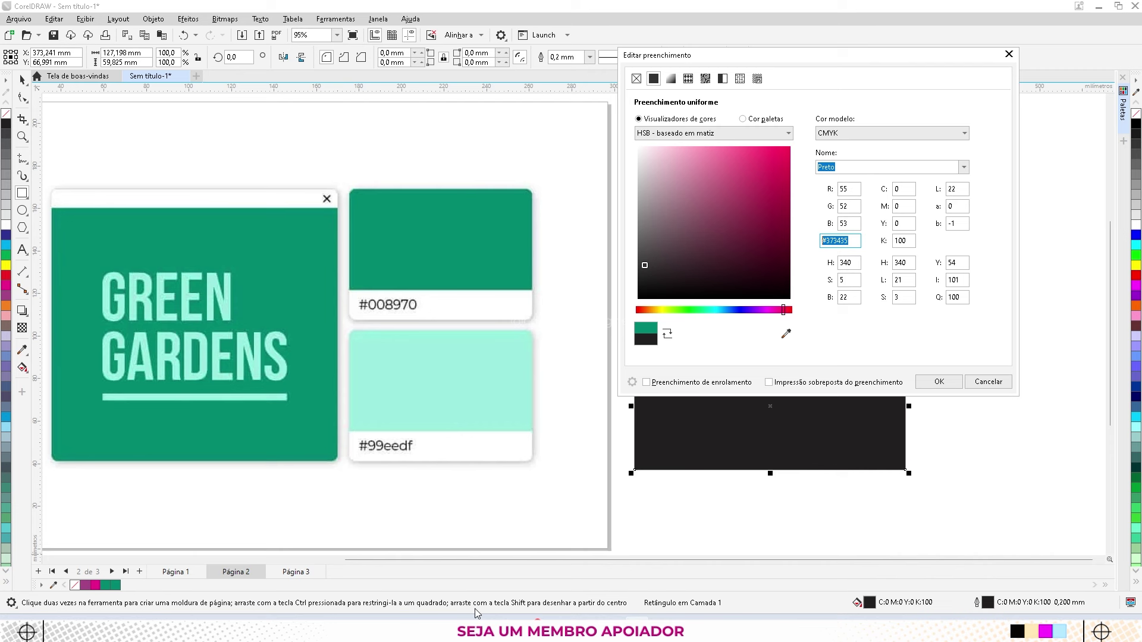
click(831, 241)
drag(829, 240, 874, 241)
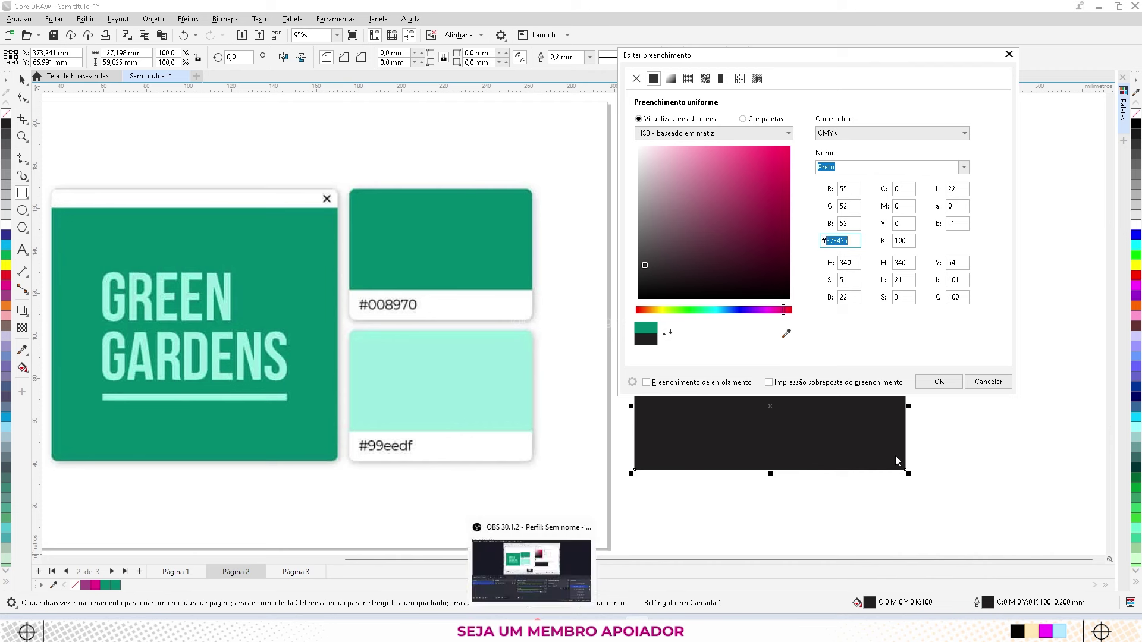
text(99eedf)
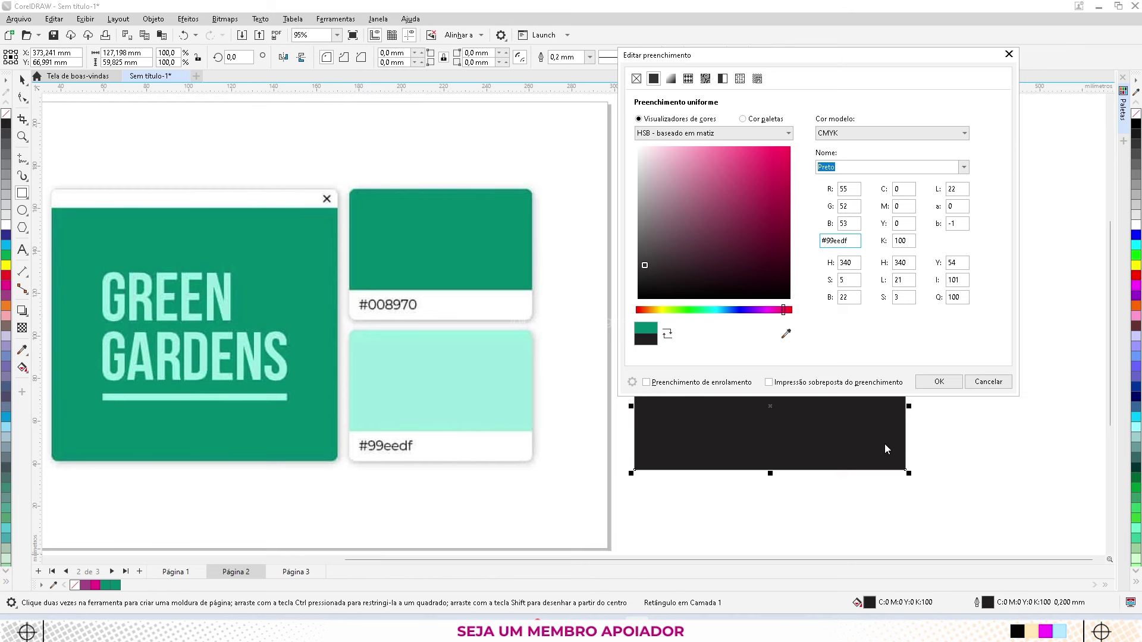
click(939, 382)
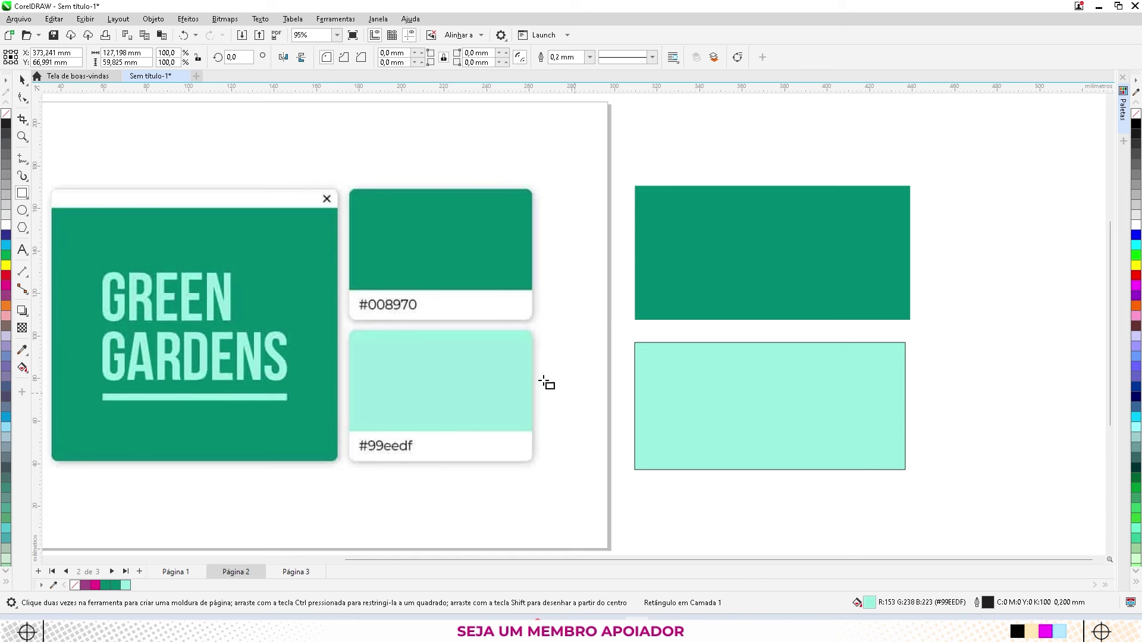
right_click(6, 114)
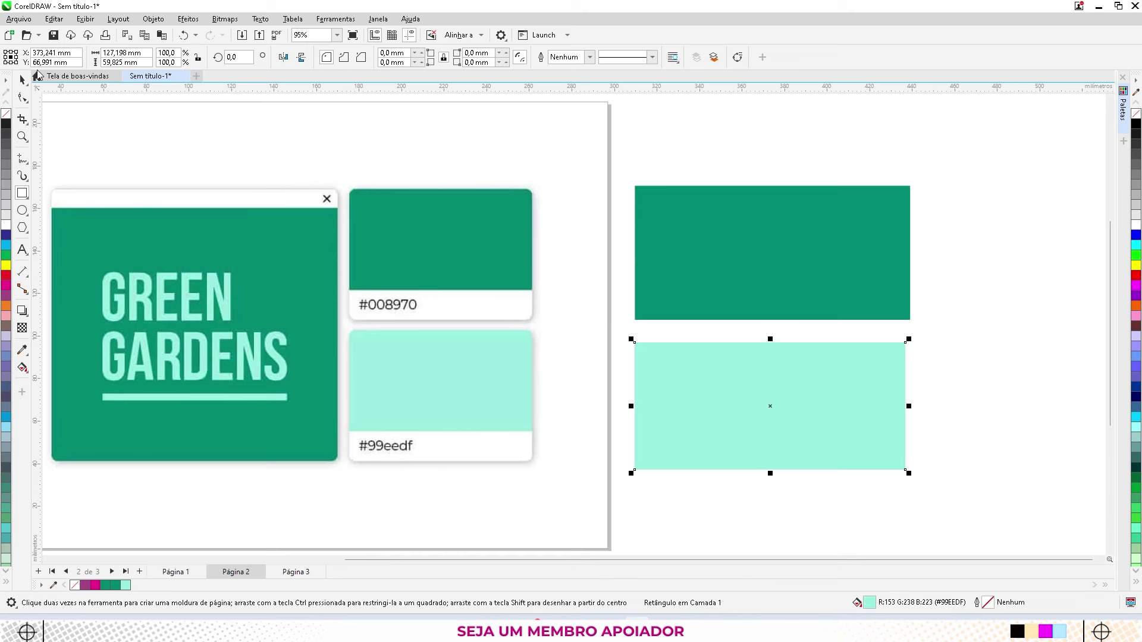
Select both the dark and light green rectangles, move them together closer to the palette swatches and deselect them
click(22, 79)
click(633, 141)
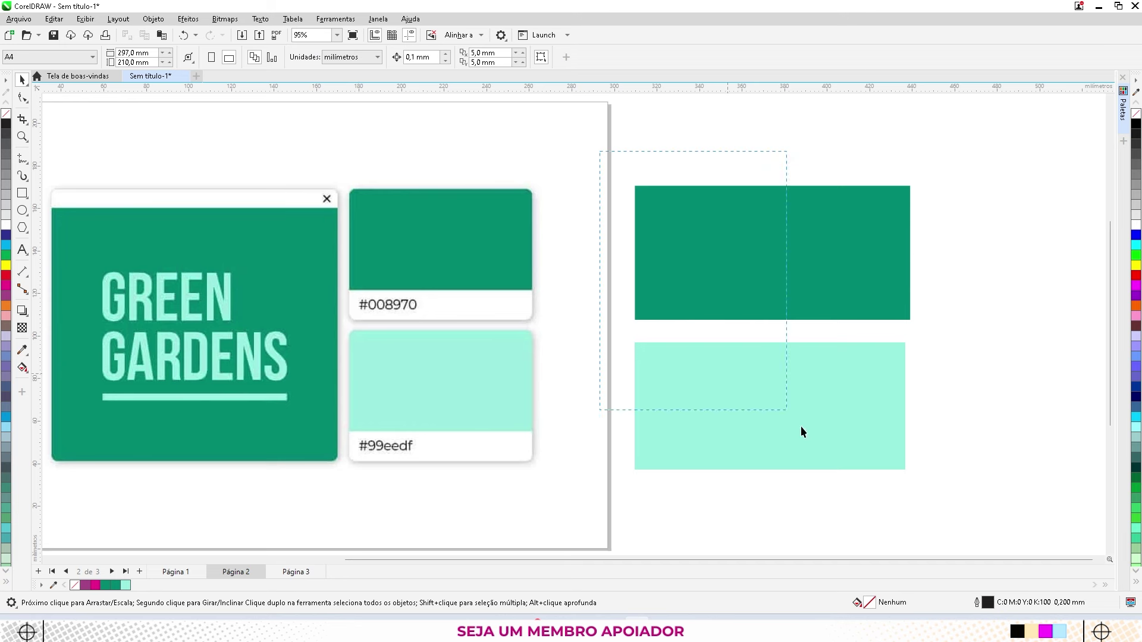
drag(802, 432, 948, 472)
drag(851, 405, 785, 411)
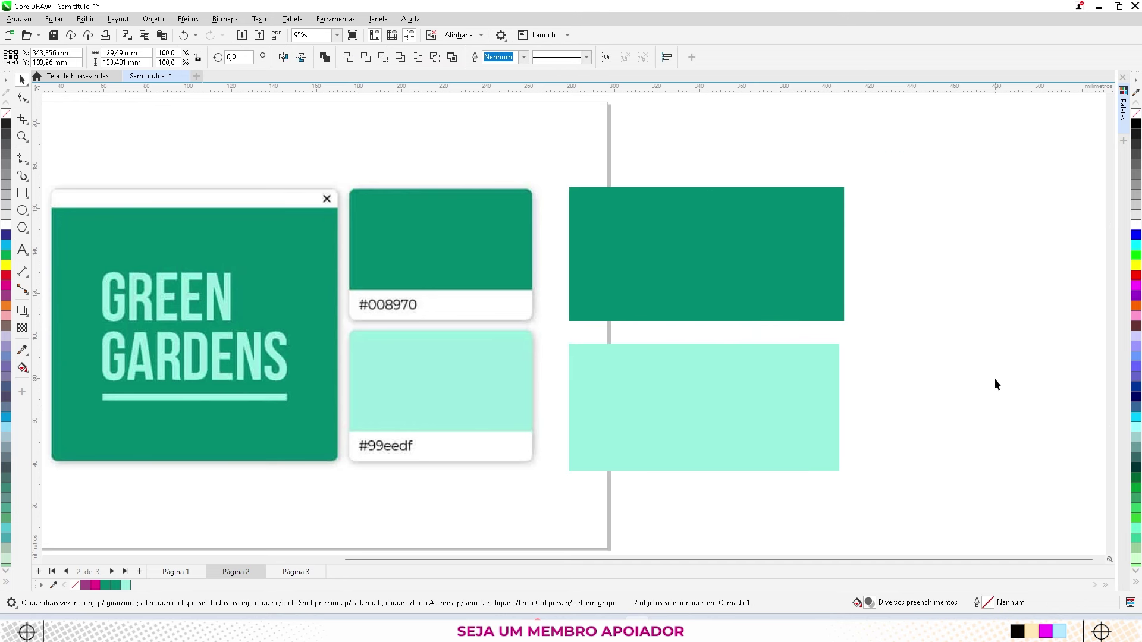
click(994, 379)
scroll(749, 315, down, 2)
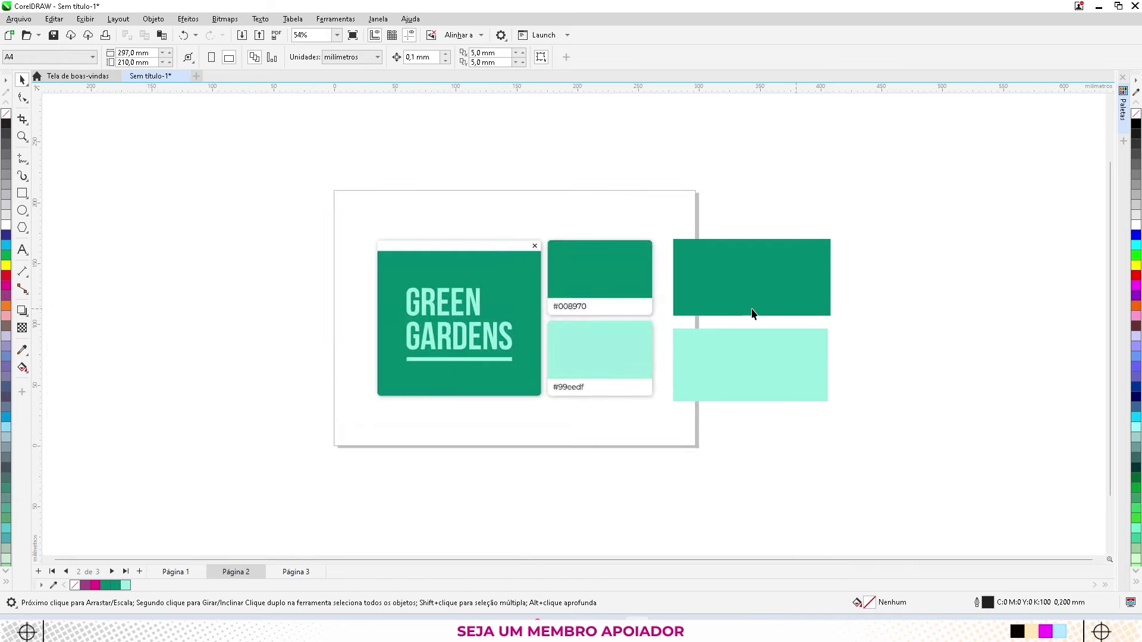
scroll(632, 357, up, 2)
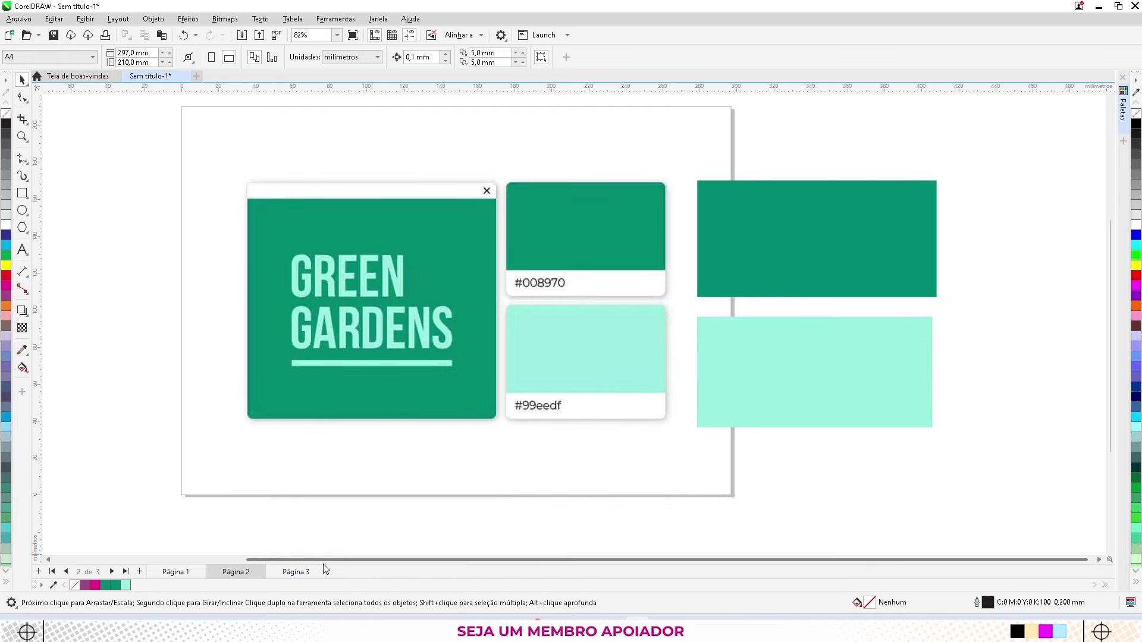
Go to page 3 and examine the CMYK and RGB values listed beside the Stanford Medical Group logo's colour swatches
click(300, 572)
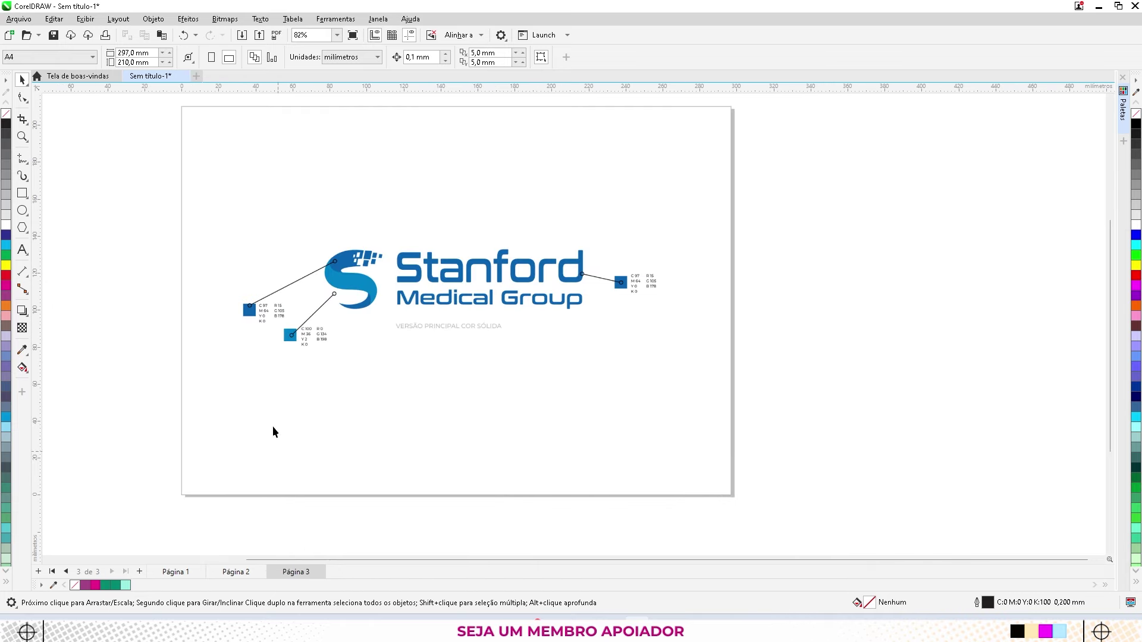
scroll(344, 290, up, 1)
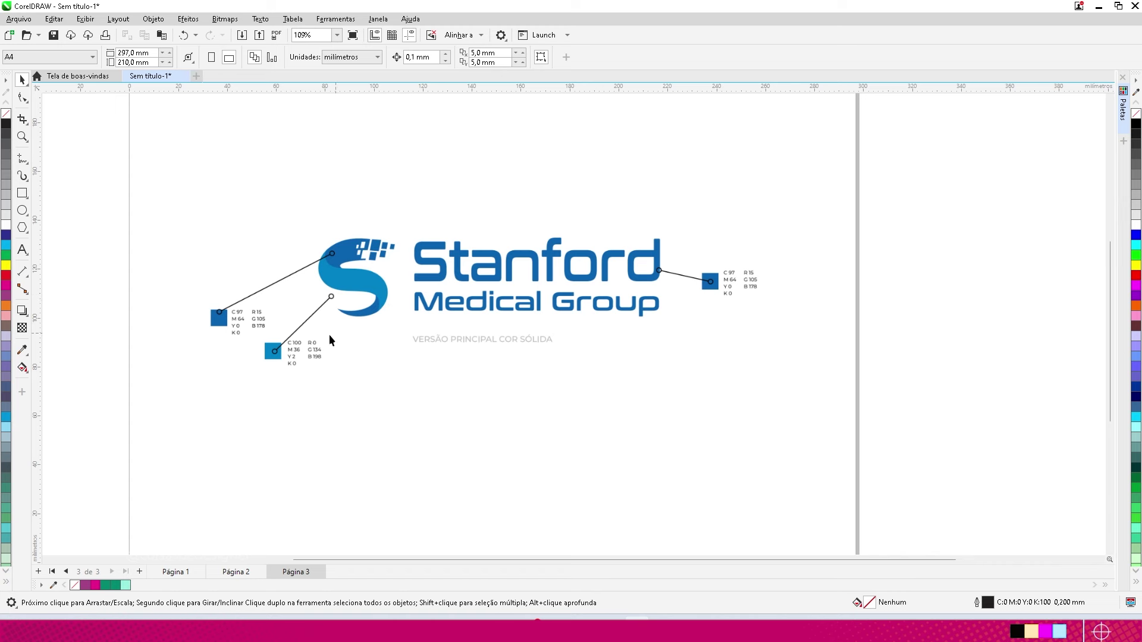
scroll(319, 362, up, 5)
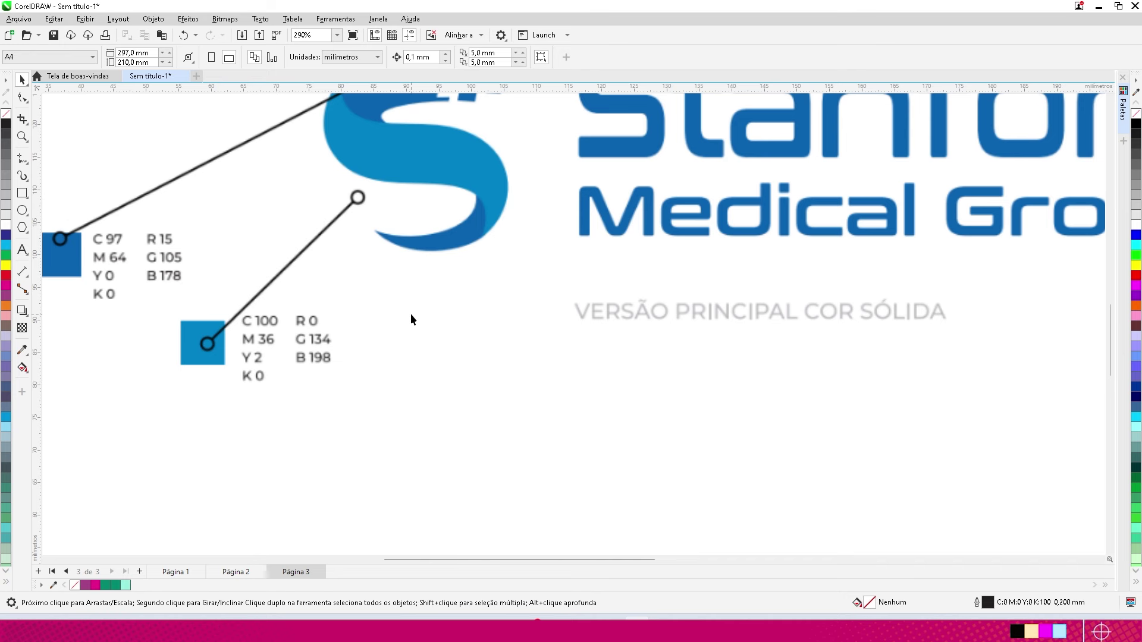
scroll(410, 313, down, 5)
scroll(315, 279, up, 5)
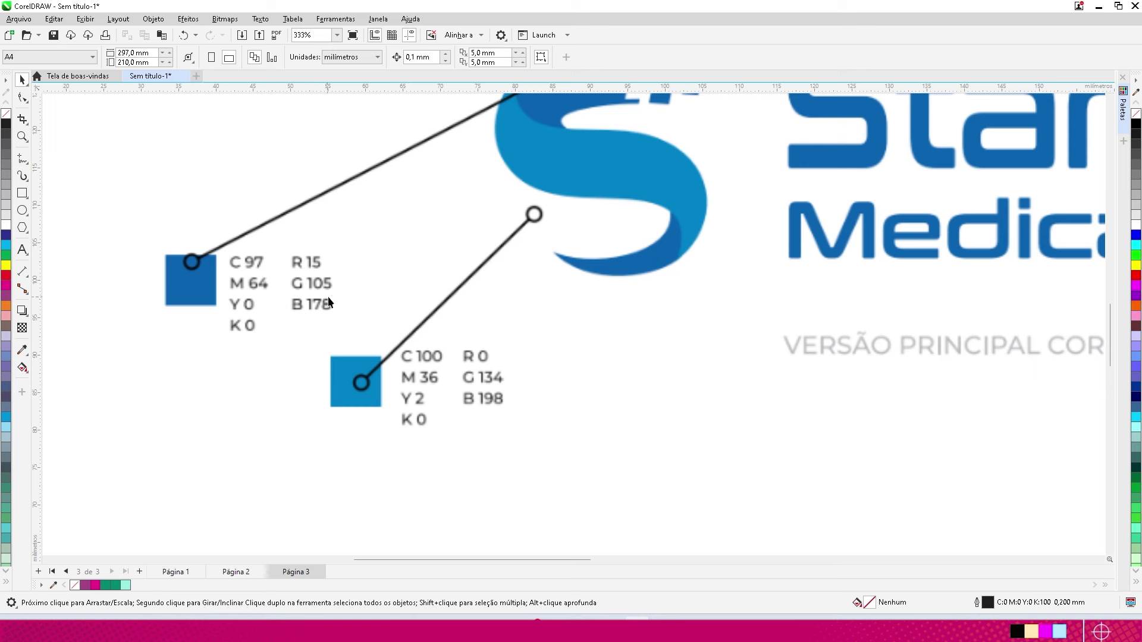
scroll(316, 319, down, 5)
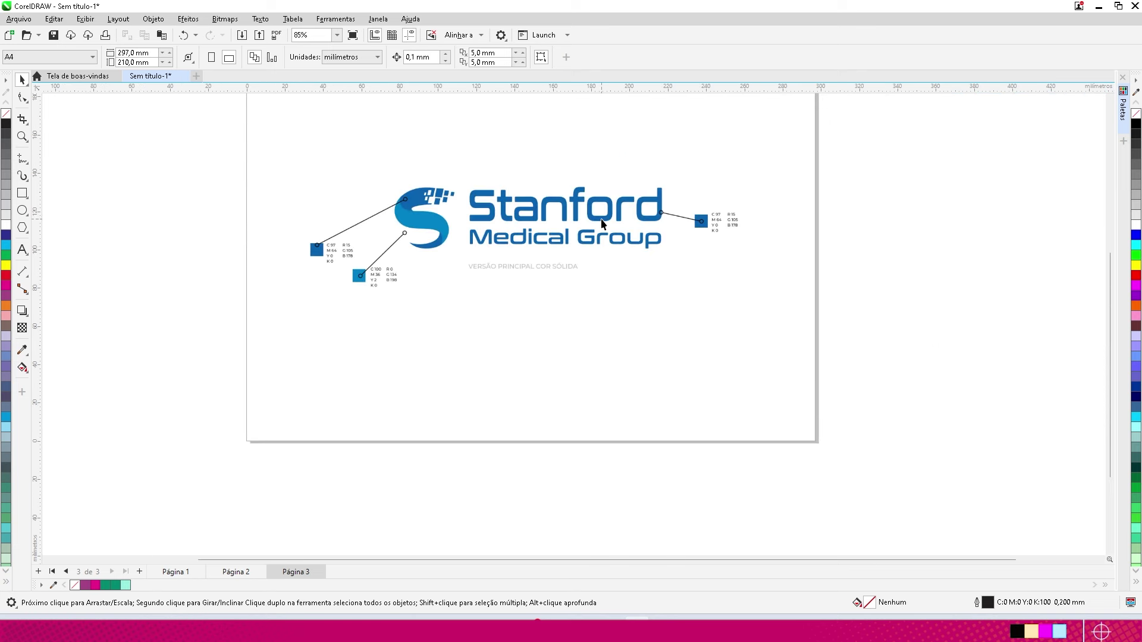
scroll(510, 205, up, 2)
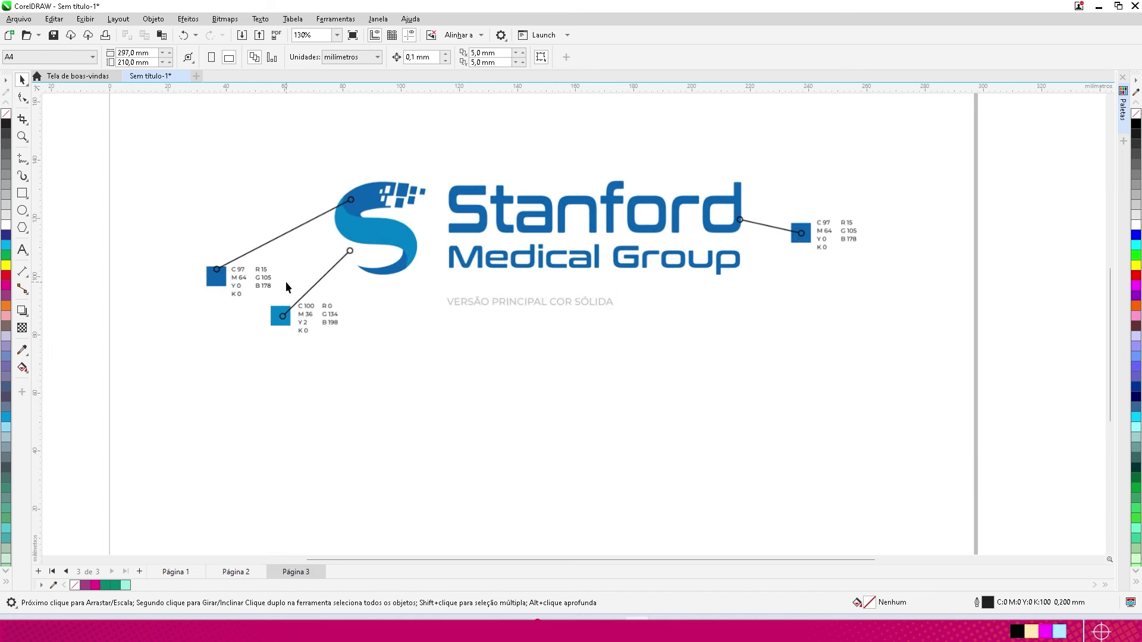
Draw a rectangle about 43 × 36 mm below the logo and move it closer to the colour values
click(22, 193)
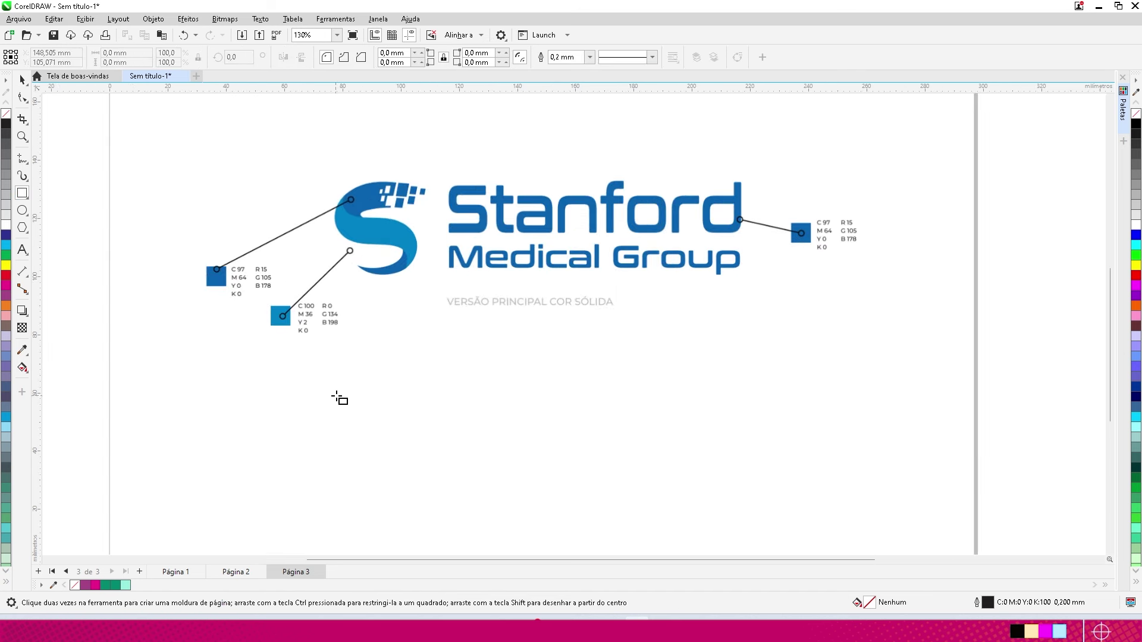
drag(350, 393, 476, 500)
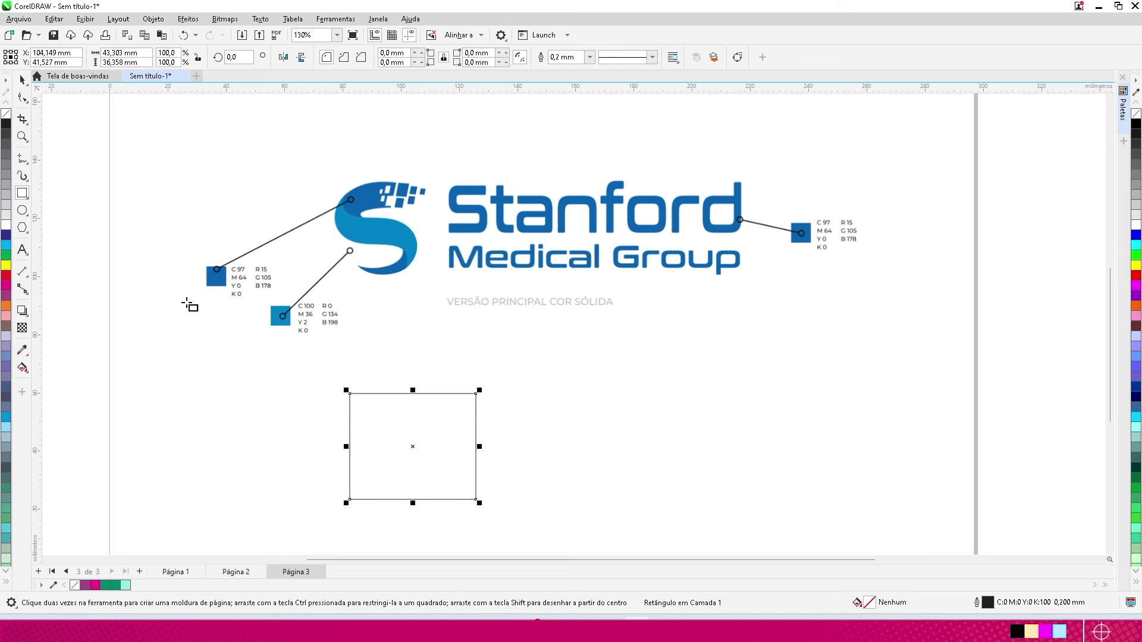
scroll(373, 477, up, 2)
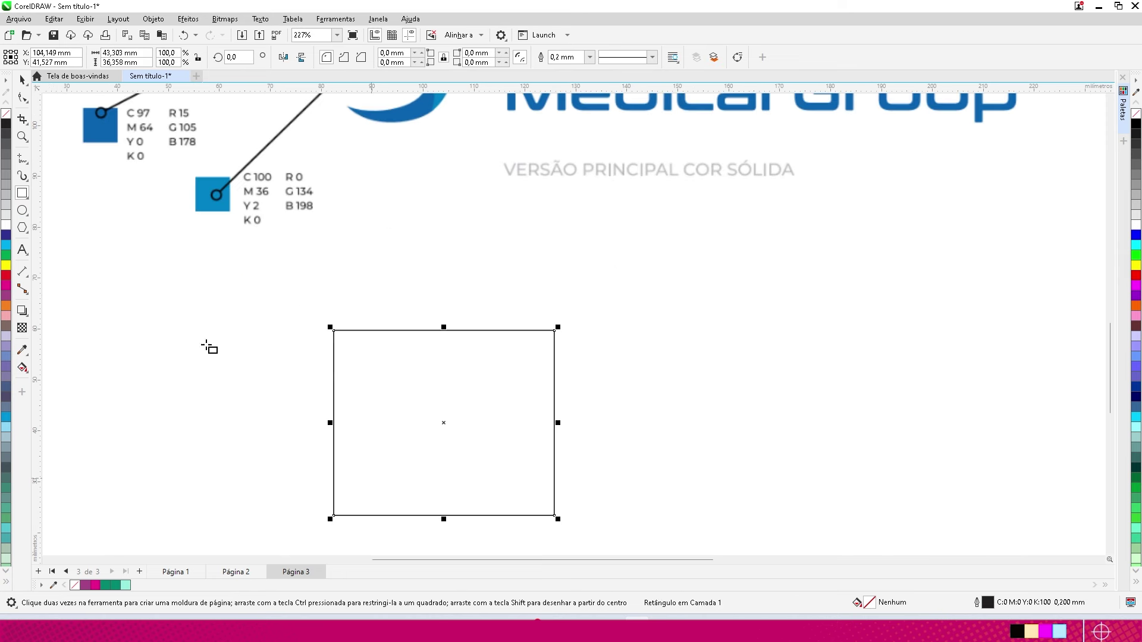
click(22, 79)
drag(404, 377, 366, 317)
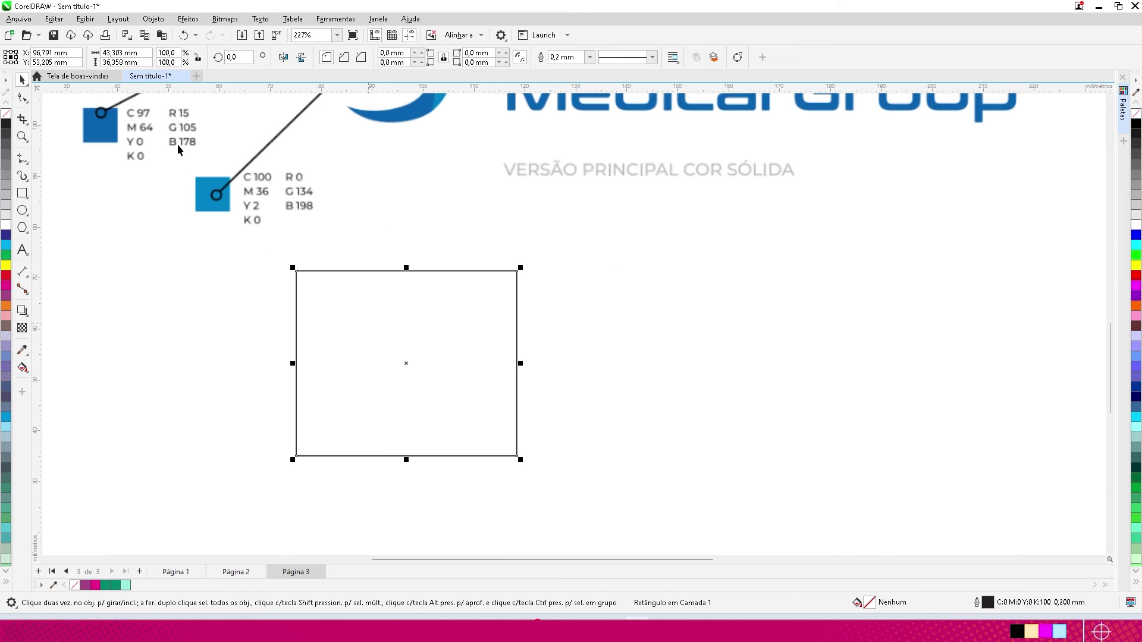
Give the rectangle a uniform CMYK fill of C 97, M 64, Y 0, K 0
double_click(870, 604)
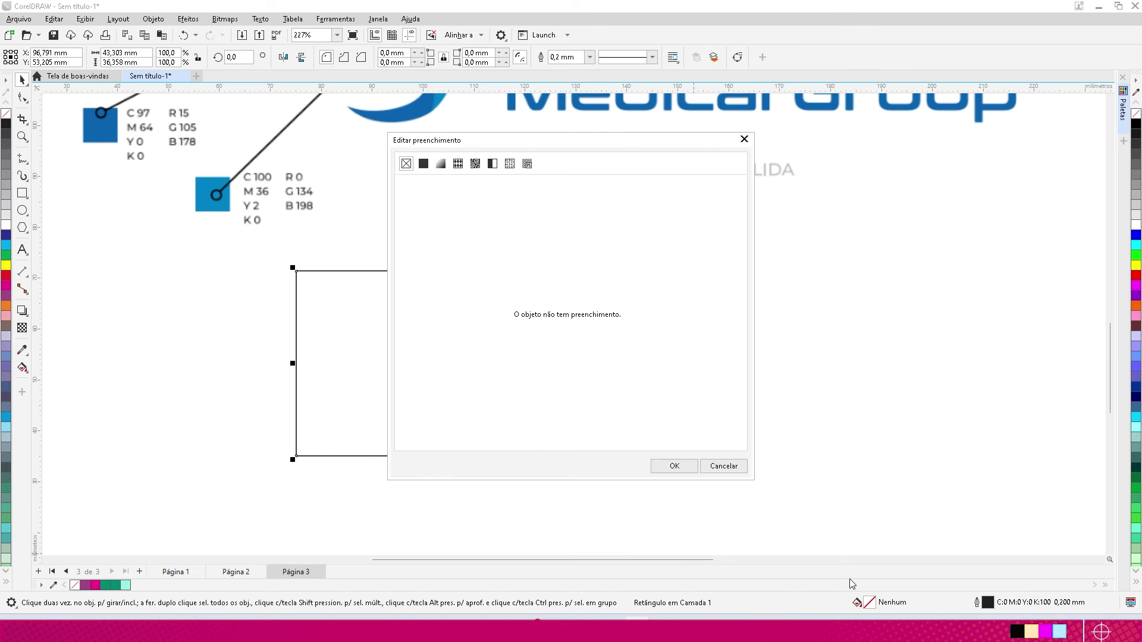
click(423, 164)
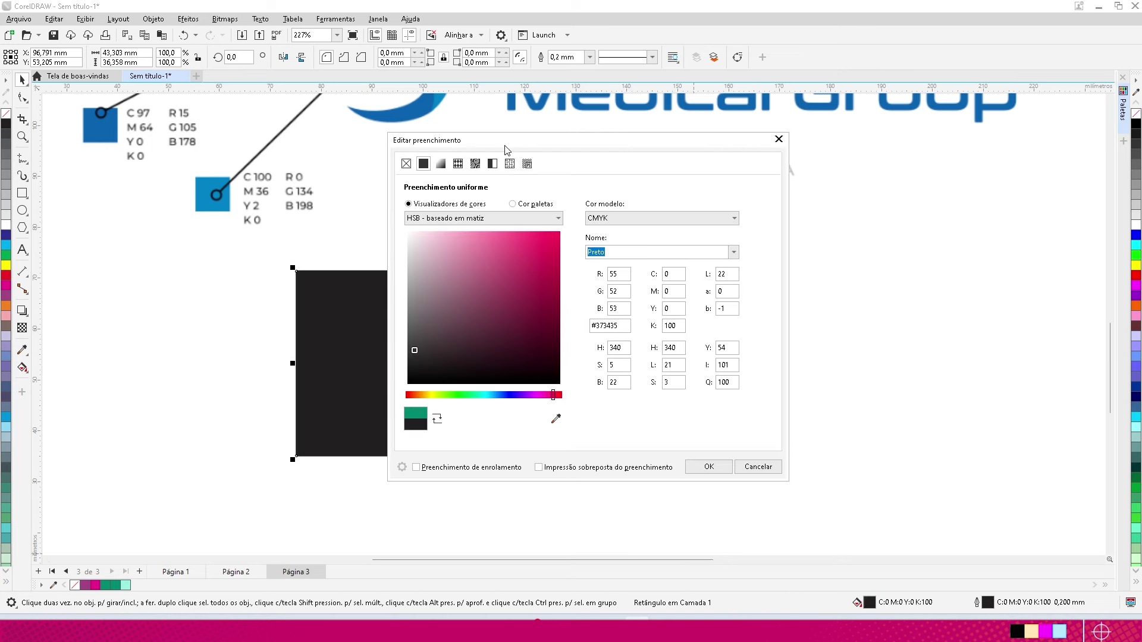
drag(507, 150, 708, 162)
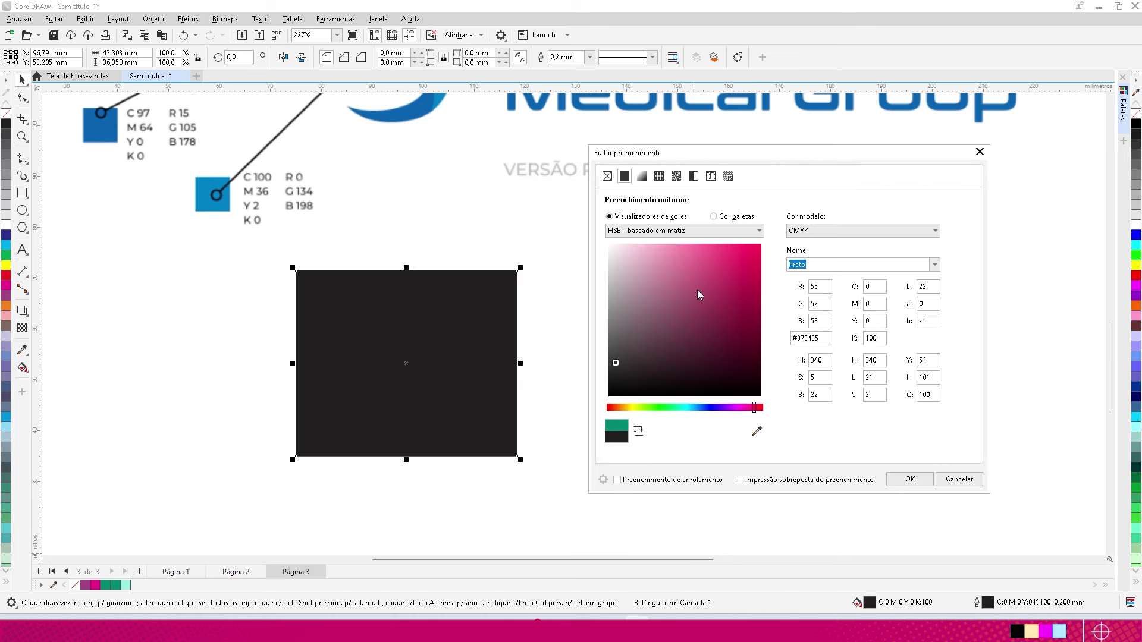
click(869, 287)
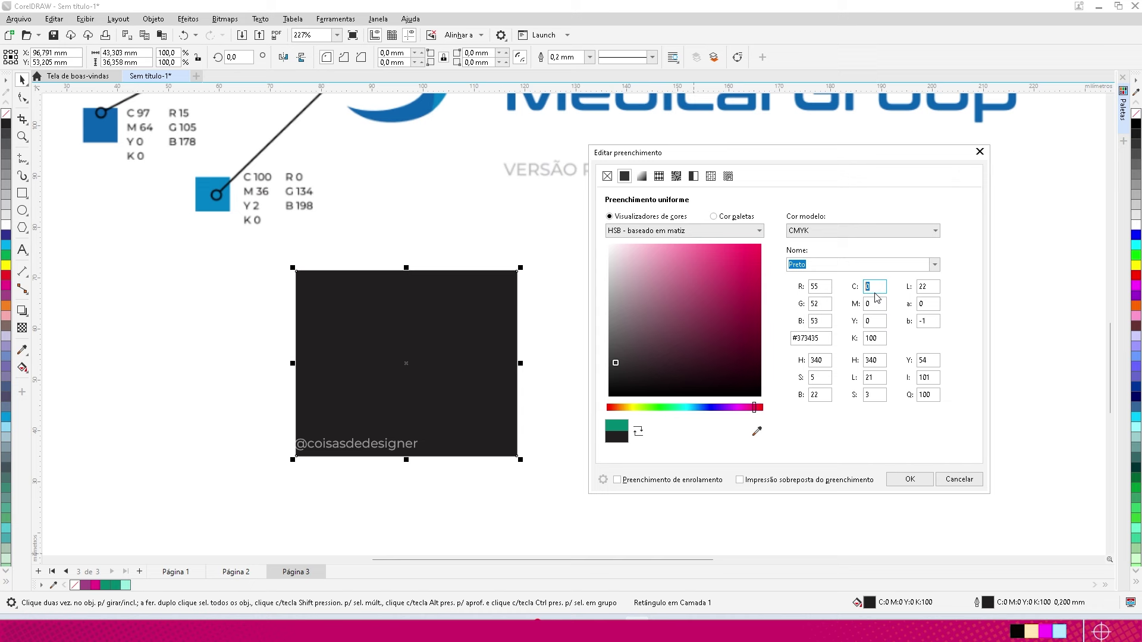
text(97)
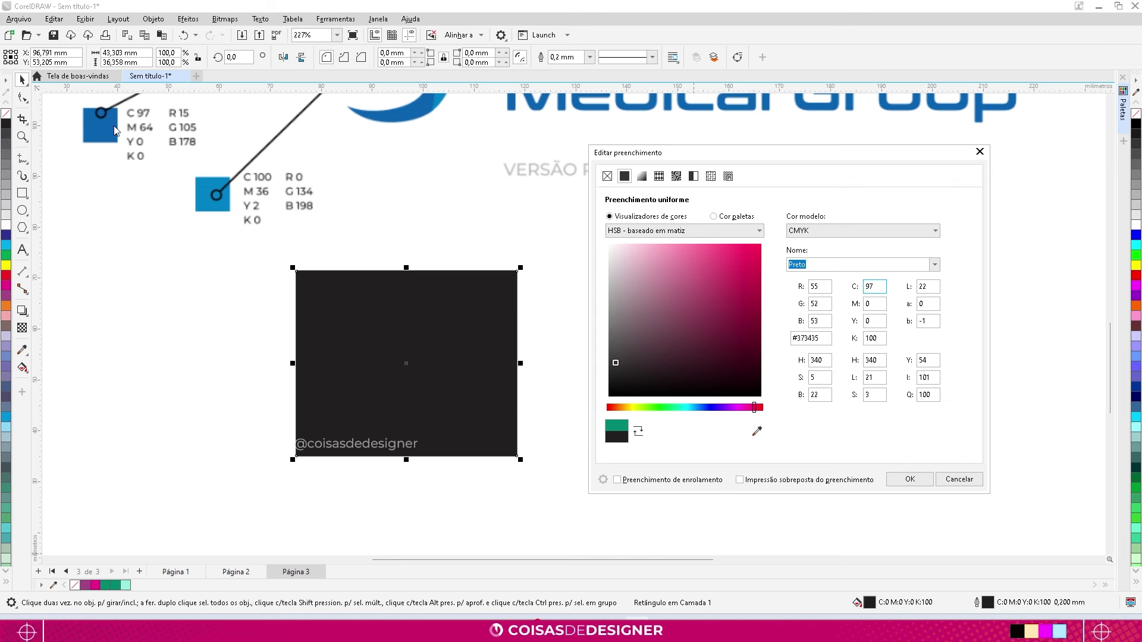
click(877, 304)
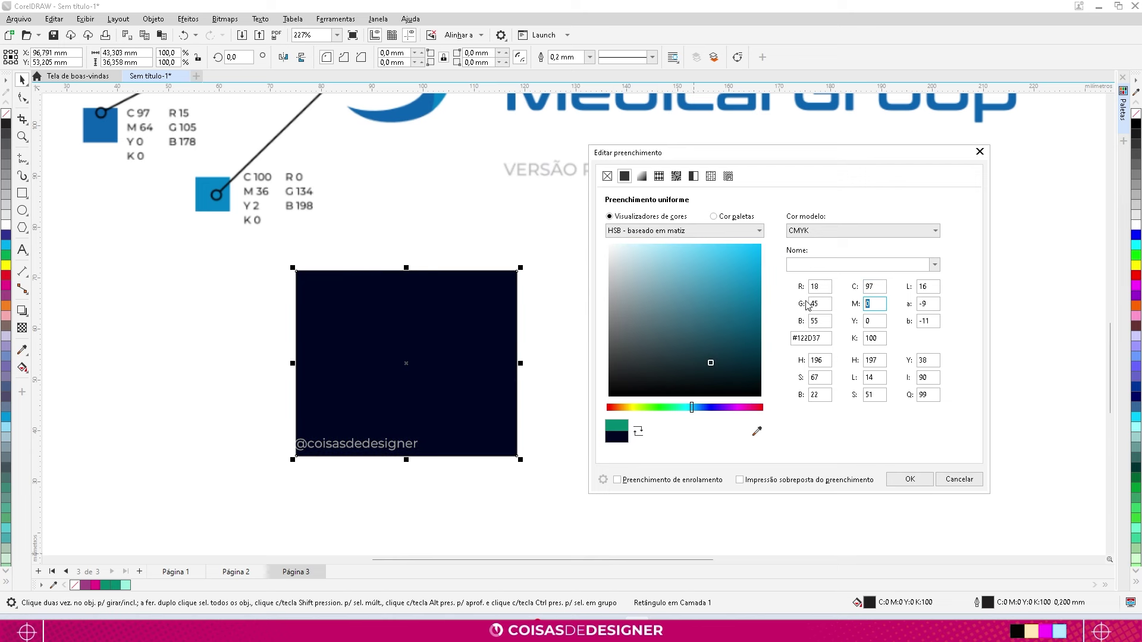
text(64)
click(874, 338)
text(0)
click(874, 304)
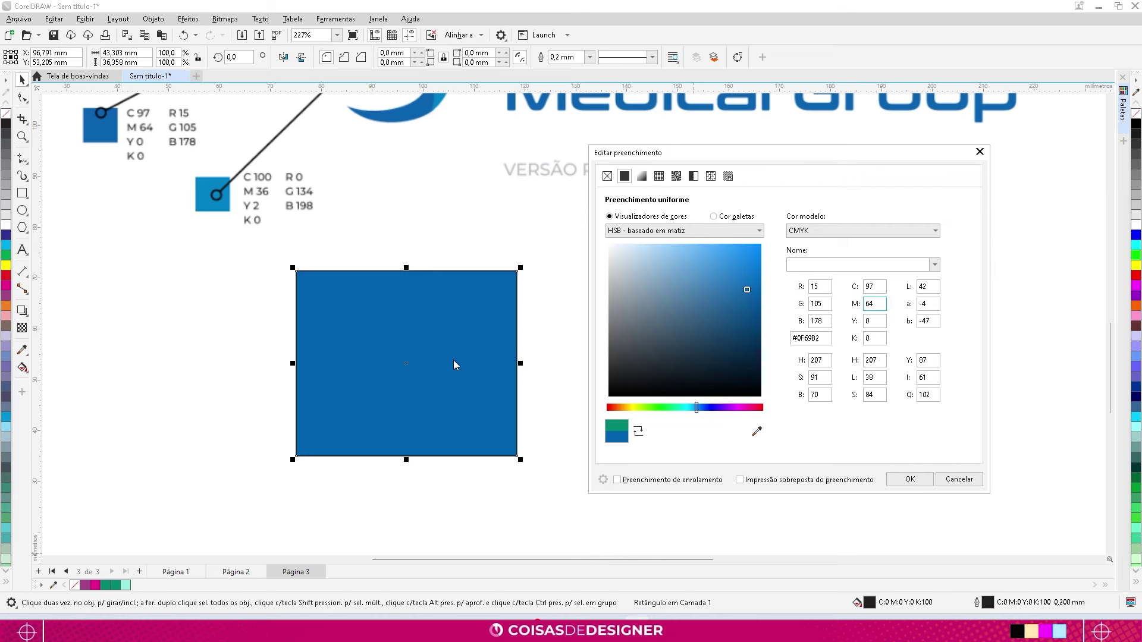
click(910, 480)
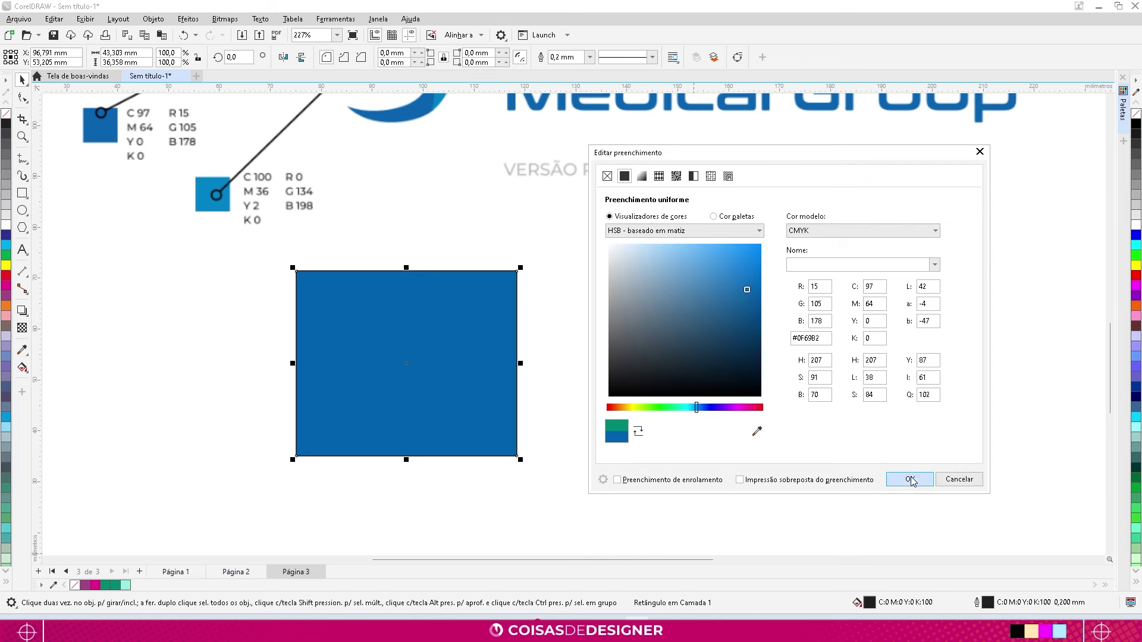
Remove the blue rectangle's outline and move it against the dark blue swatch to compare the colours
right_click(6, 113)
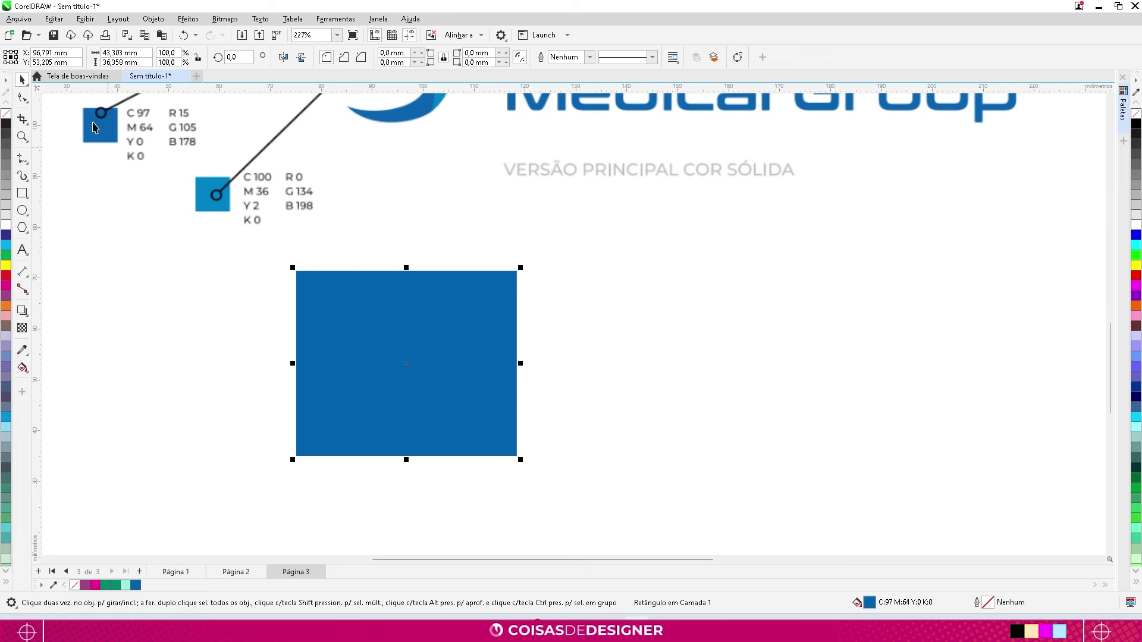
scroll(379, 390, down, 1)
scroll(379, 390, down, 3)
drag(379, 390, 226, 278)
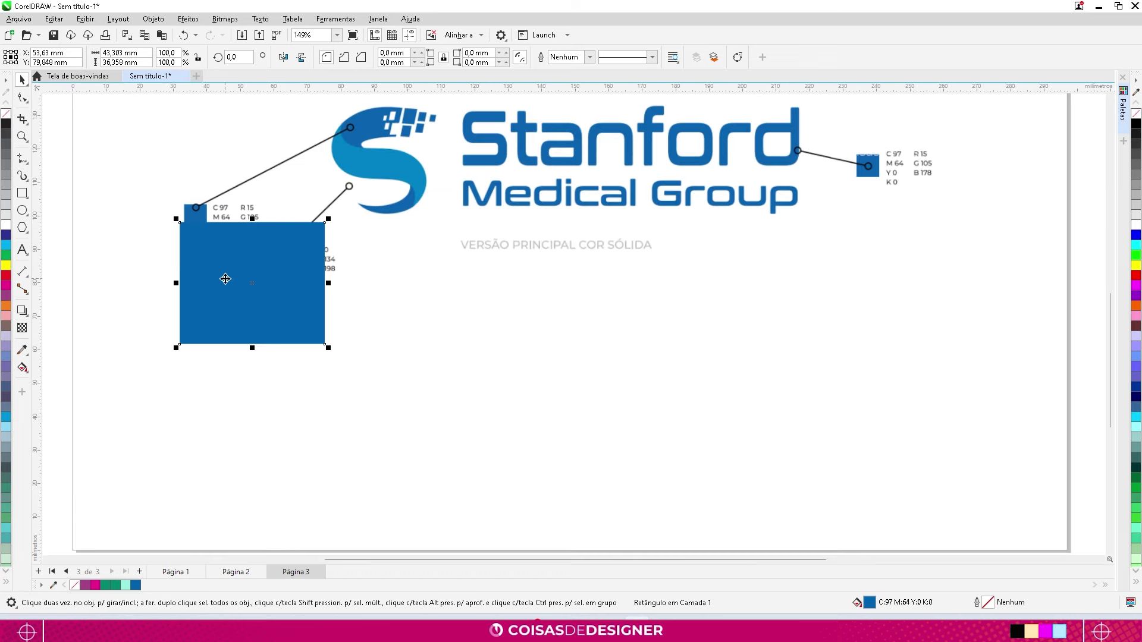
Compare the blue rectangle with the dark blue swatch, then move it to empty space below and place a copy beside it
scroll(188, 217, up, 20)
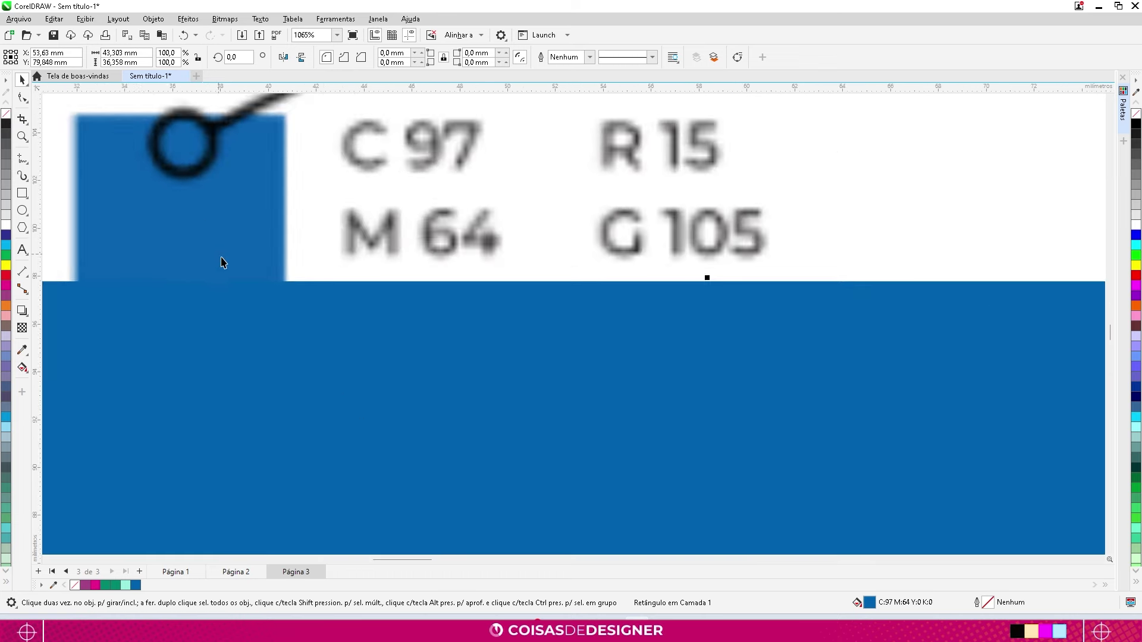
scroll(214, 342, up, 8)
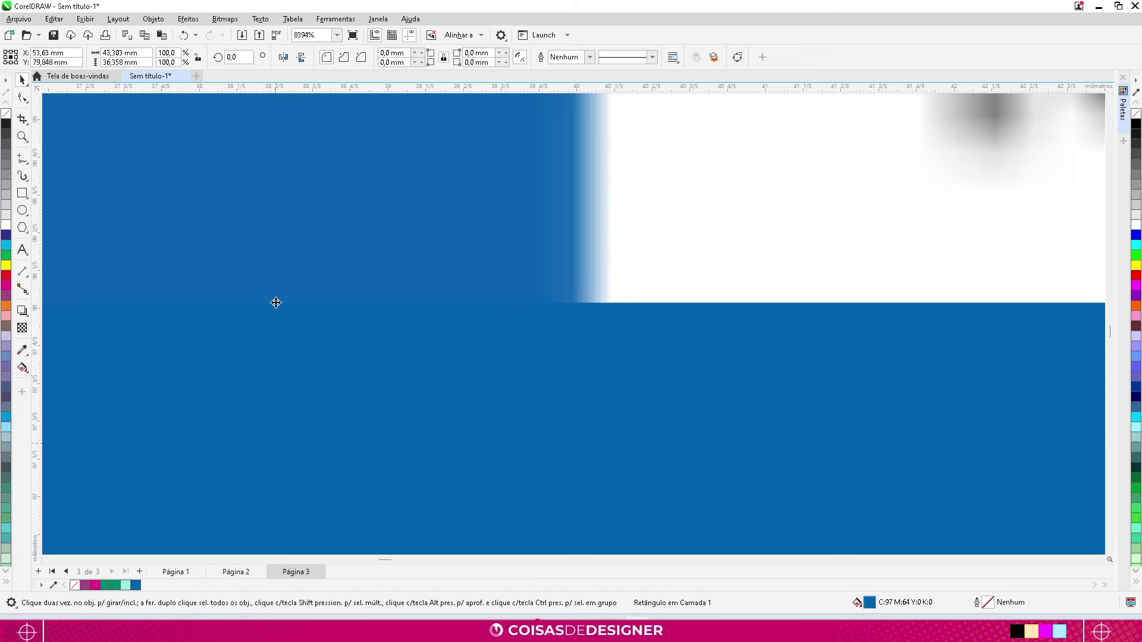
scroll(365, 265, down, 20)
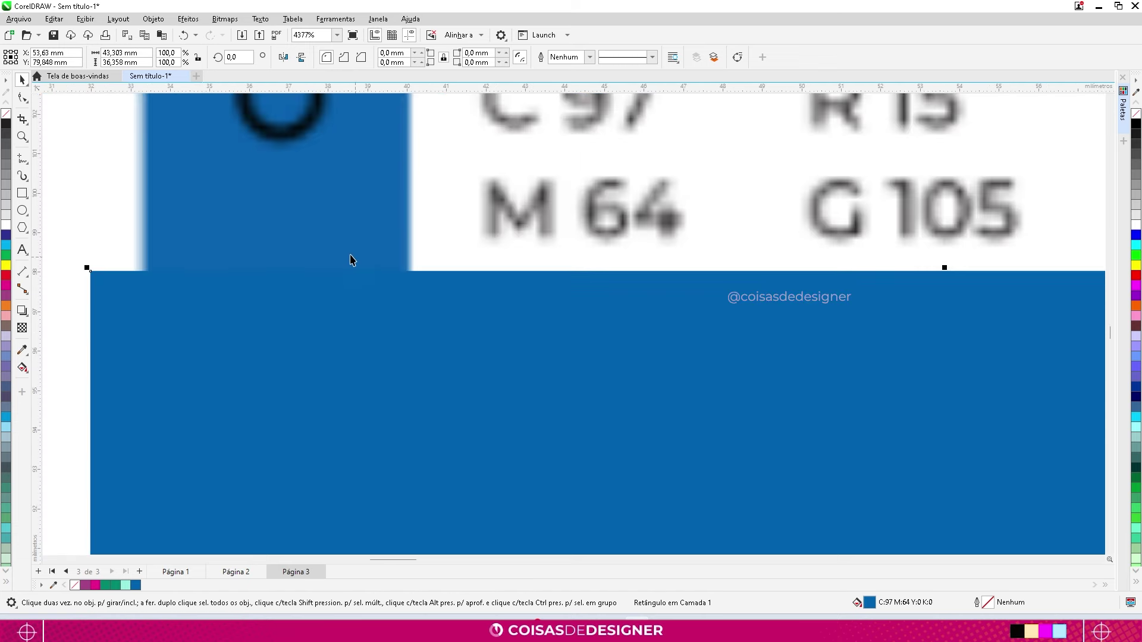
scroll(296, 262, down, 4)
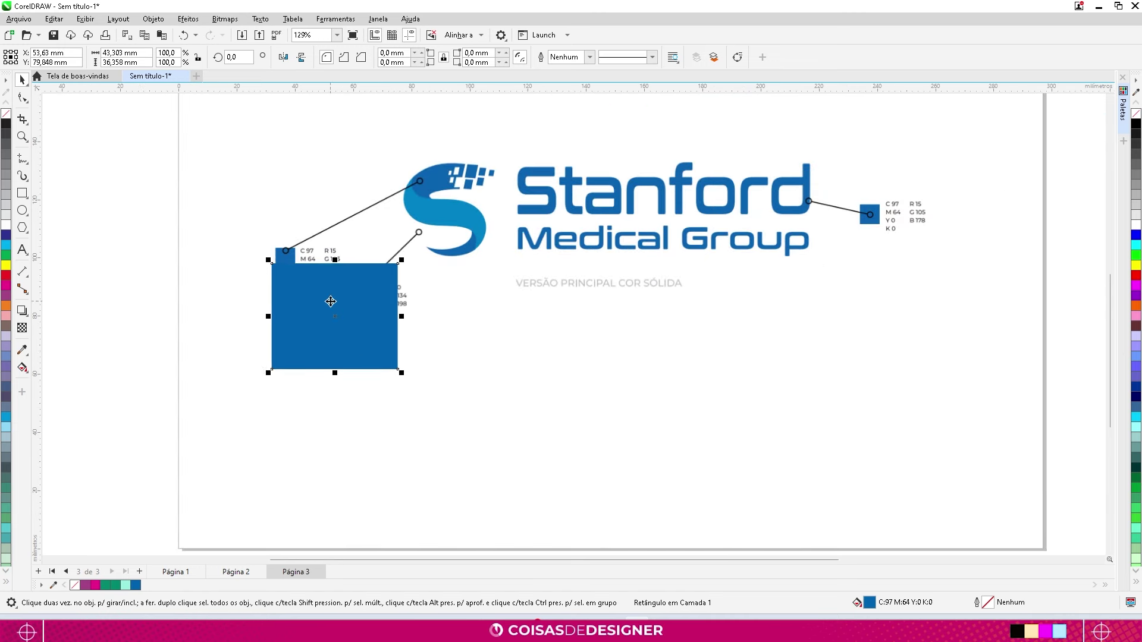
drag(334, 318, 467, 436)
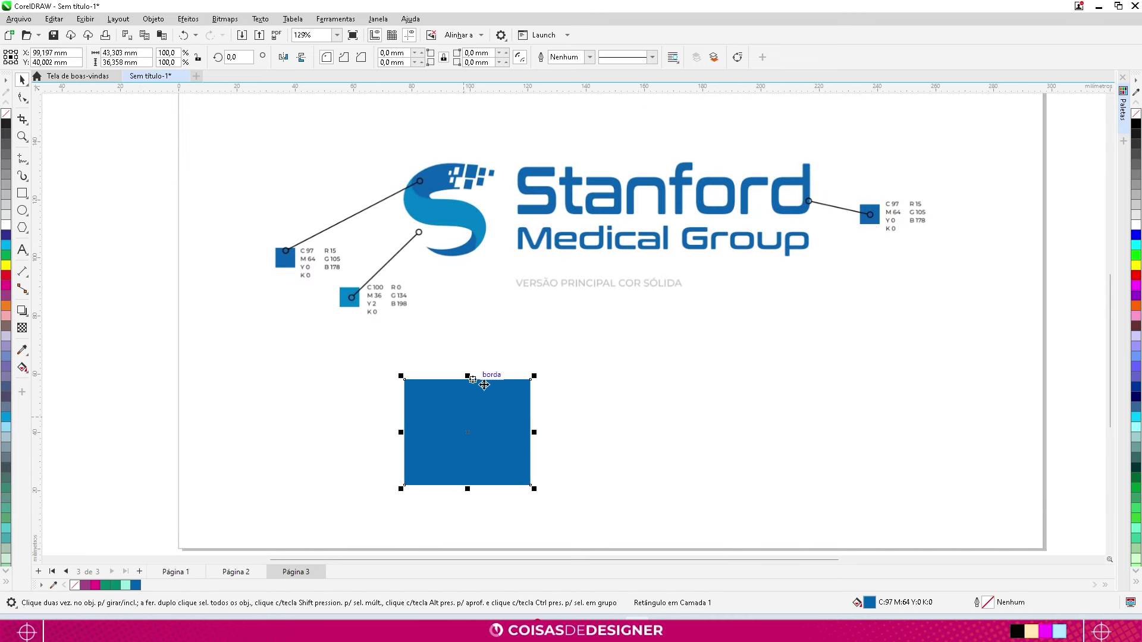
drag(531, 485, 443, 477)
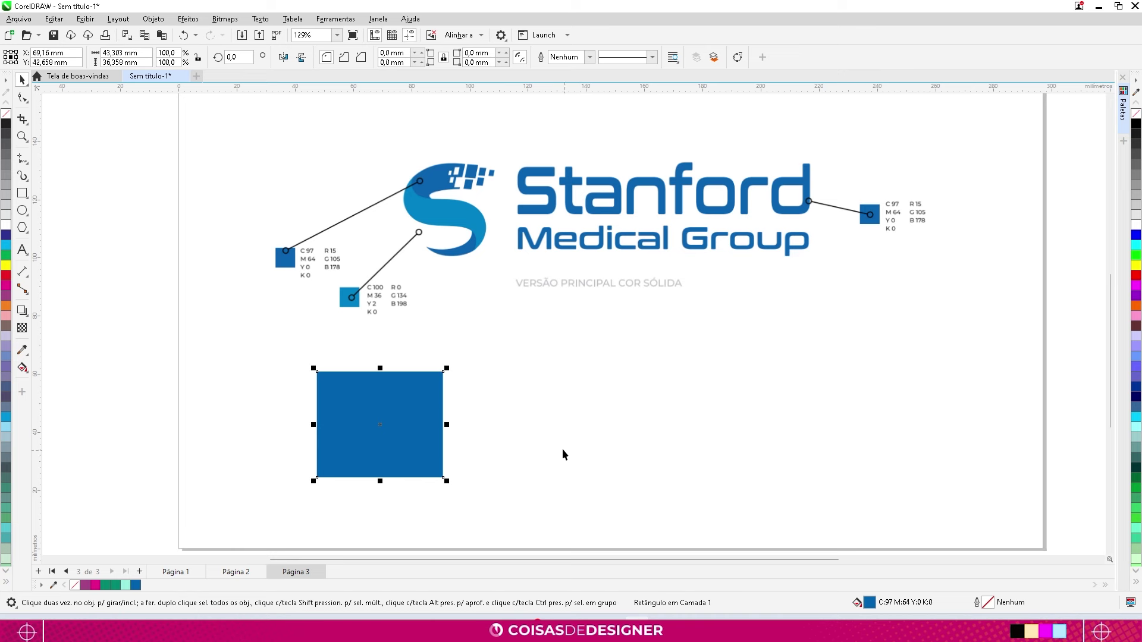
drag(383, 391, 517, 390)
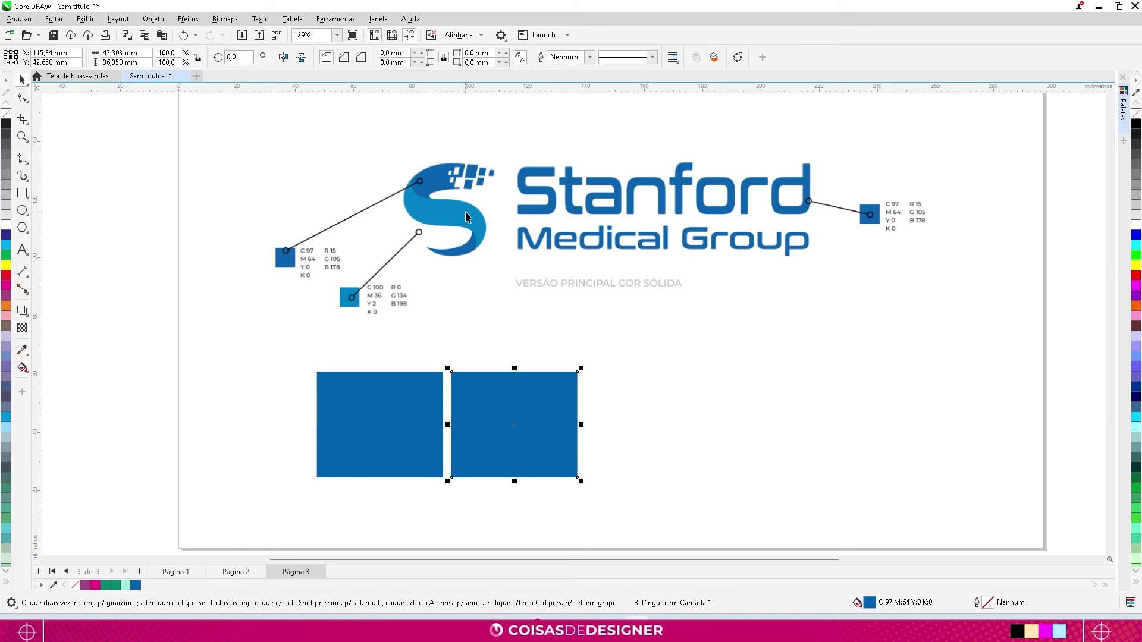
Give the copied rectangle a uniform CMYK fill of C 100, M 36, Y 2, K 0
scroll(450, 415, up, 2)
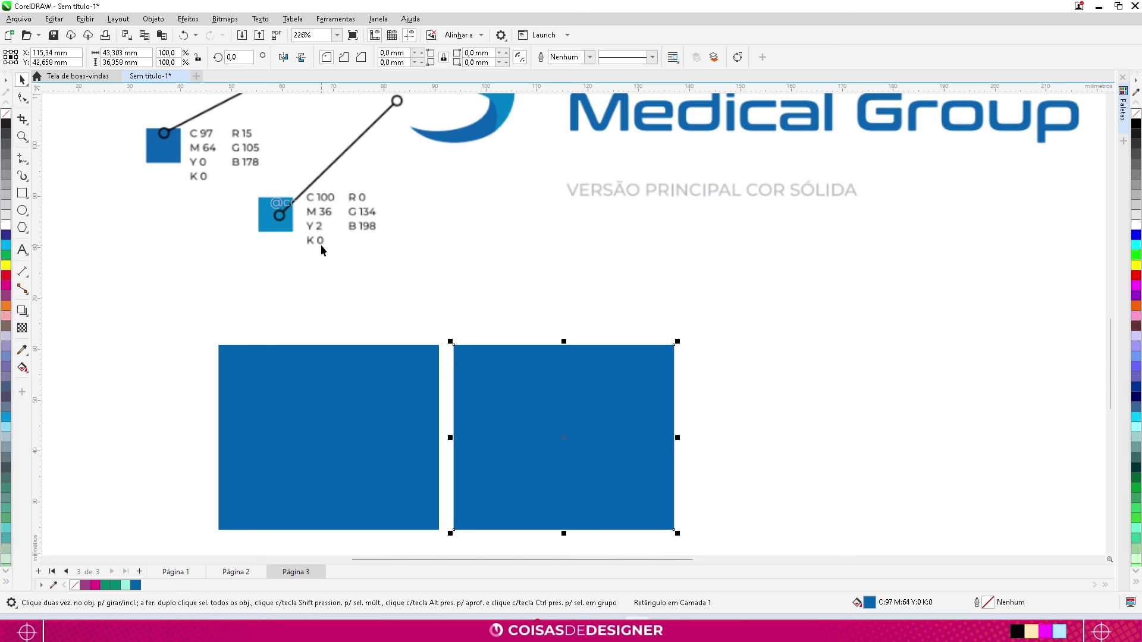
double_click(869, 603)
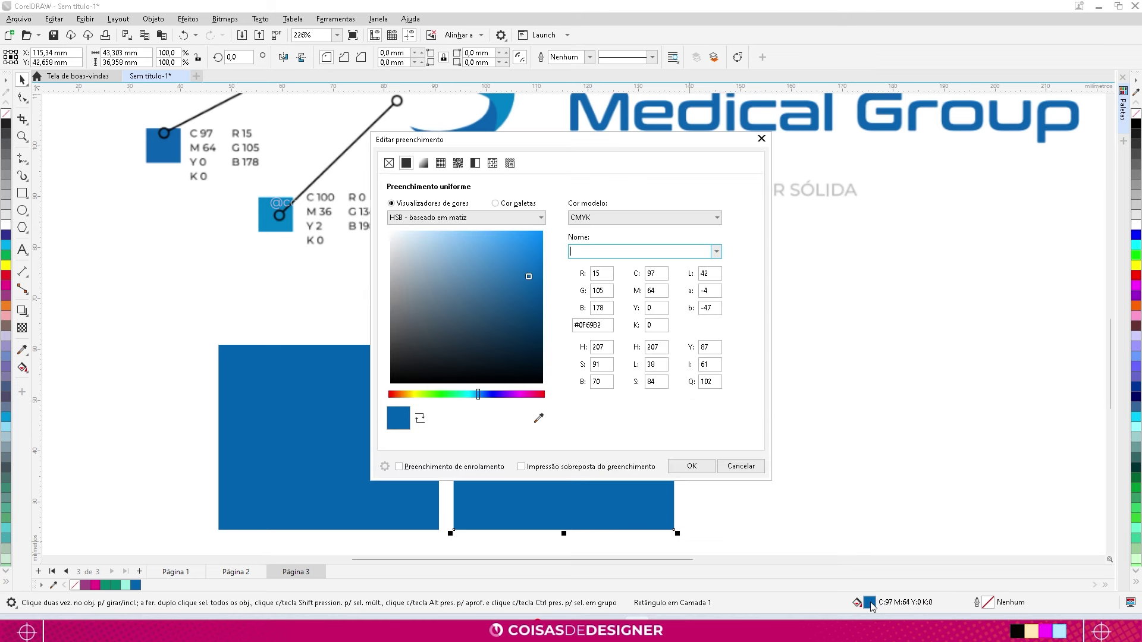
click(654, 274)
text(100)
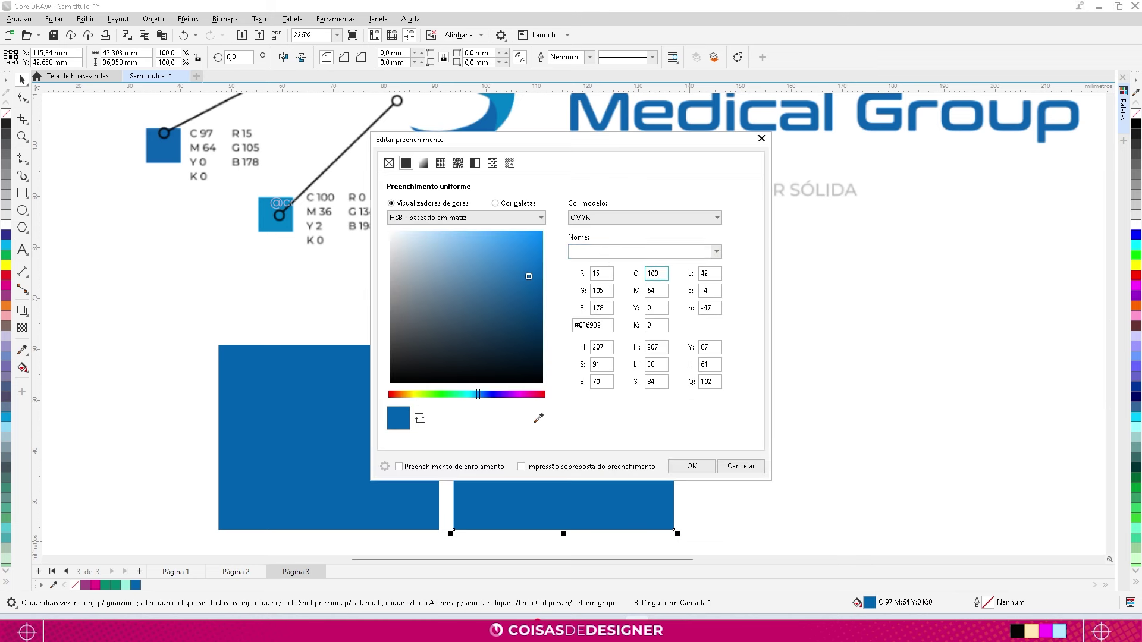
double_click(660, 291)
text(36)
double_click(656, 307)
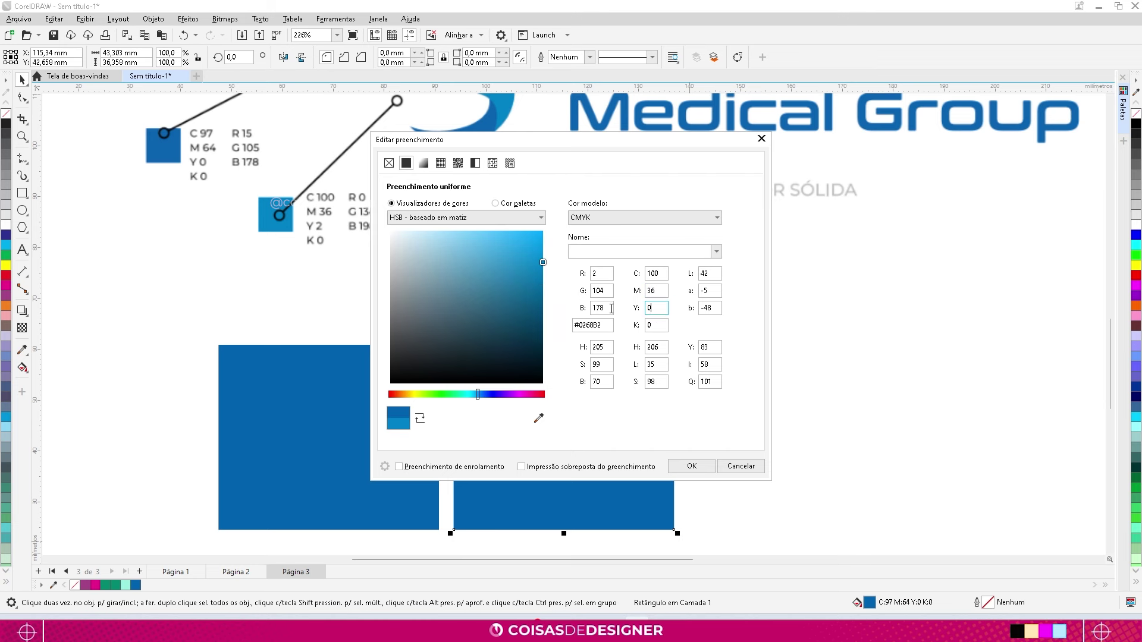
text(2)
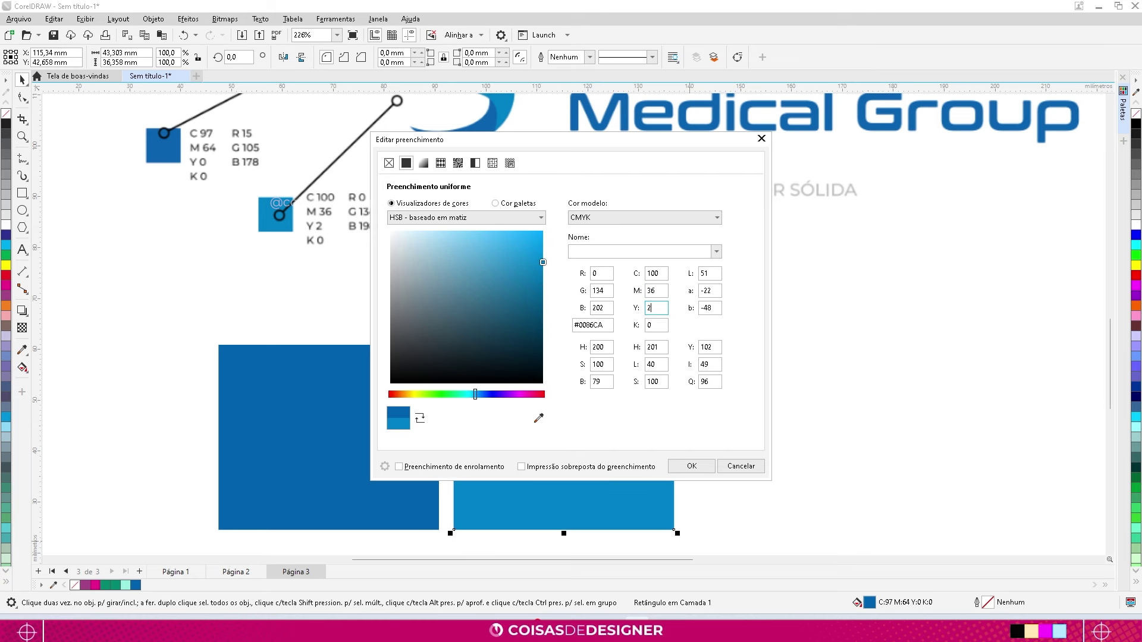
click(694, 466)
click(784, 446)
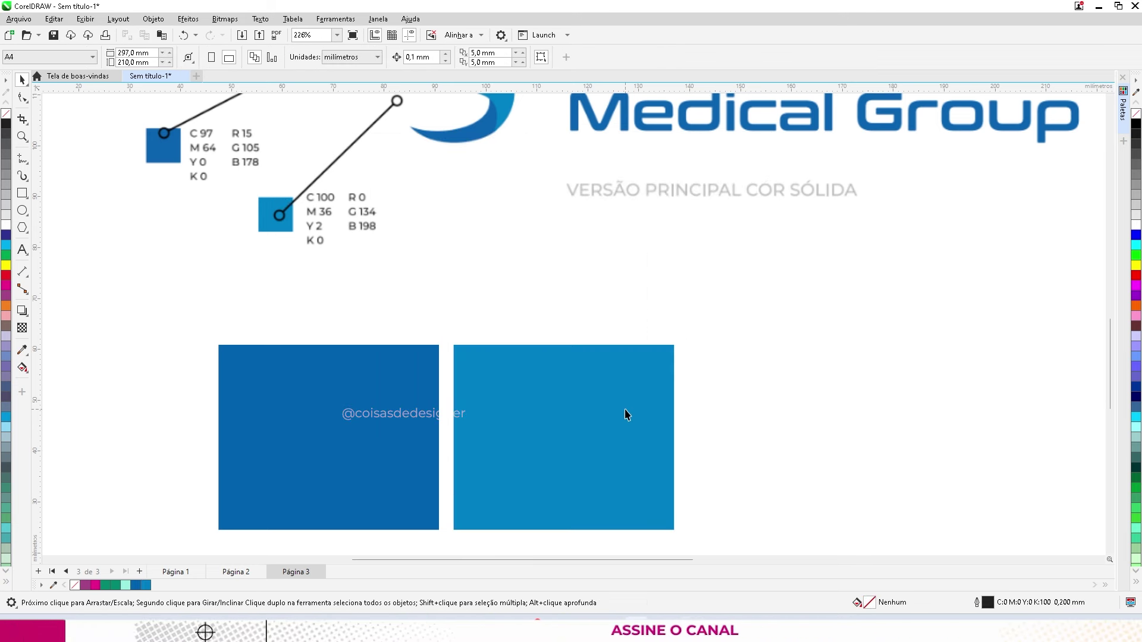
Place a copy of the light blue rectangle in the empty space to its right
scroll(392, 410, down, 2)
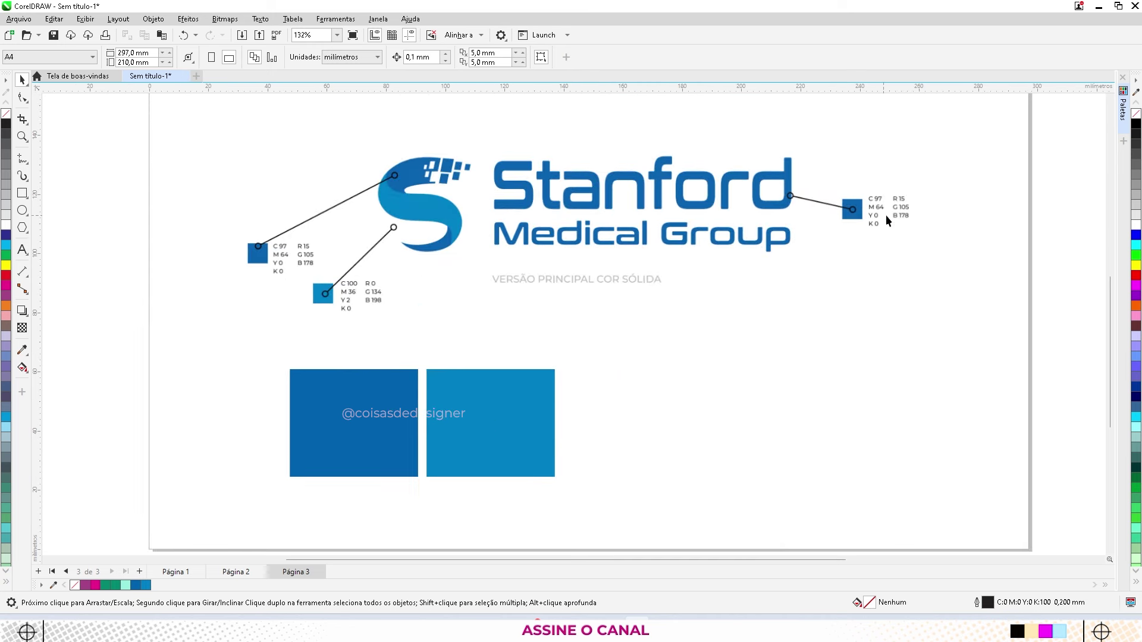
scroll(569, 440, up, 2)
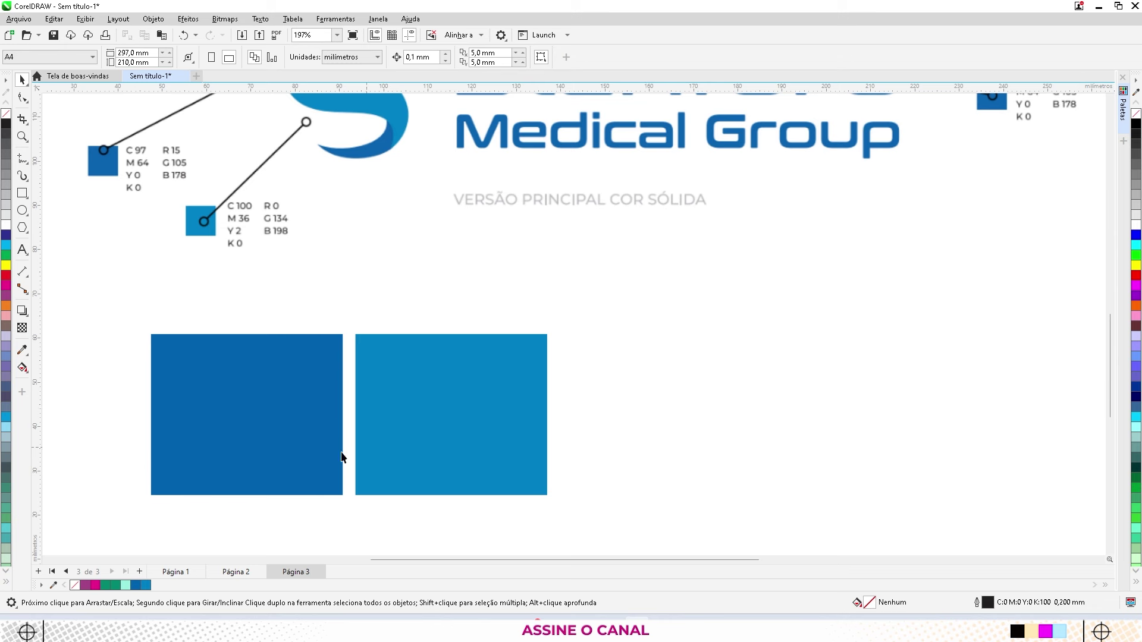
click(214, 445)
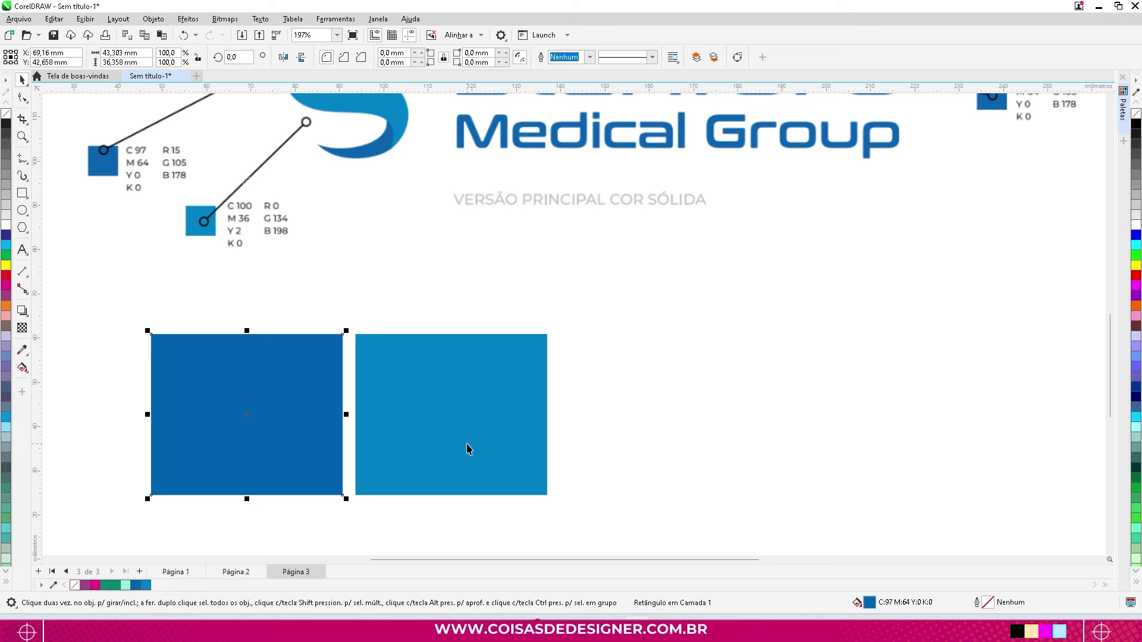
click(428, 410)
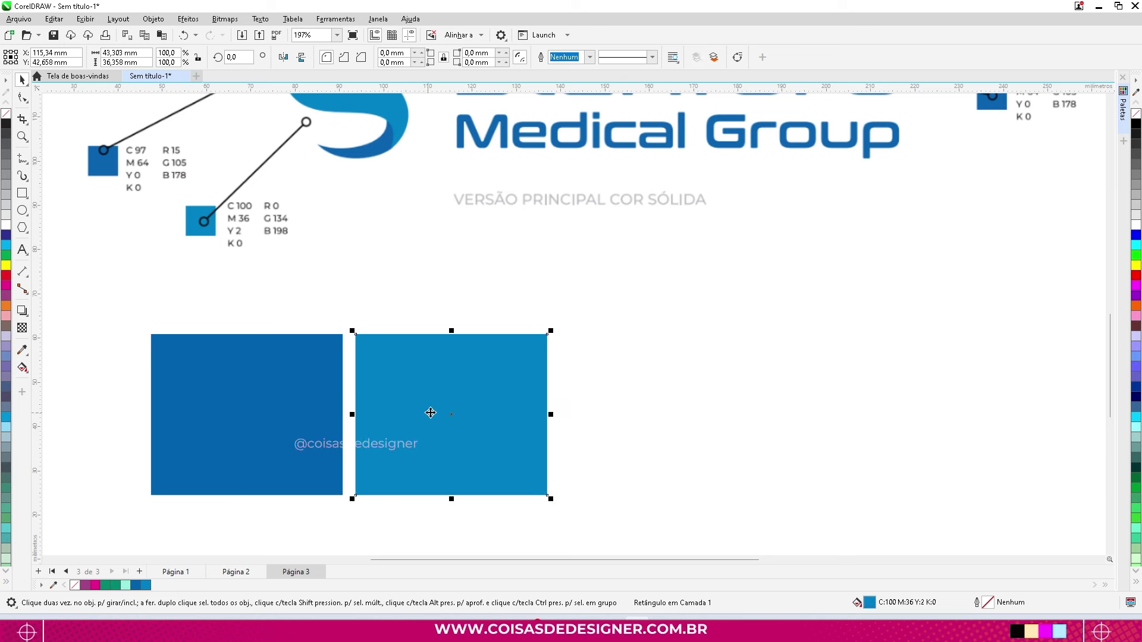
drag(520, 420, 755, 415)
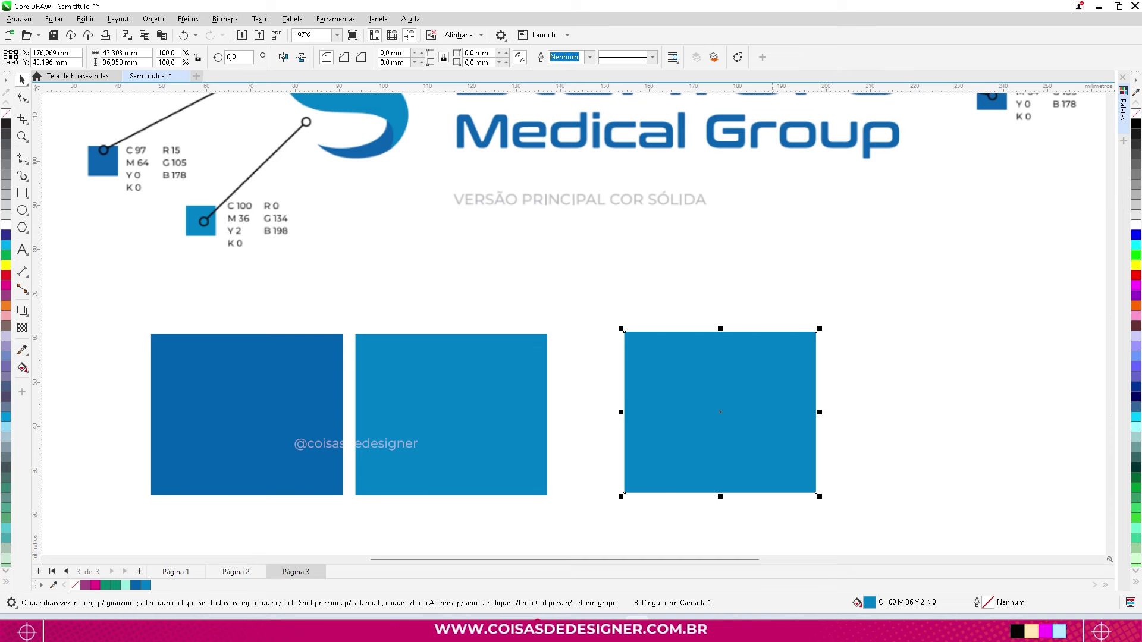
Switch the new copy's uniform fill from the CMYK to the RGB colour model
double_click(869, 603)
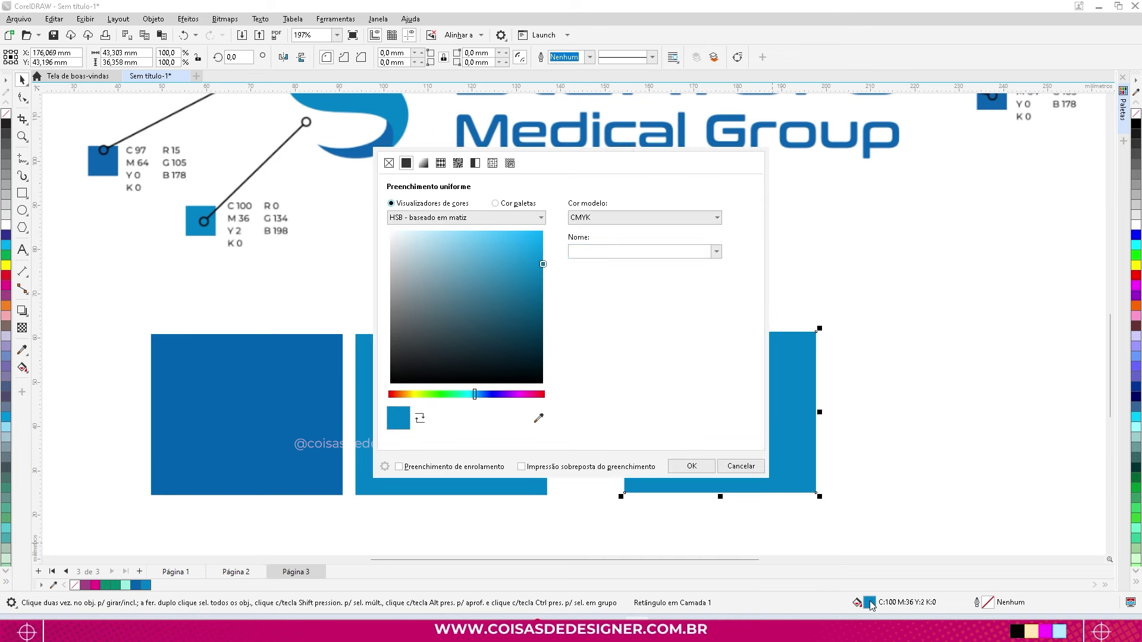
drag(615, 140, 821, 36)
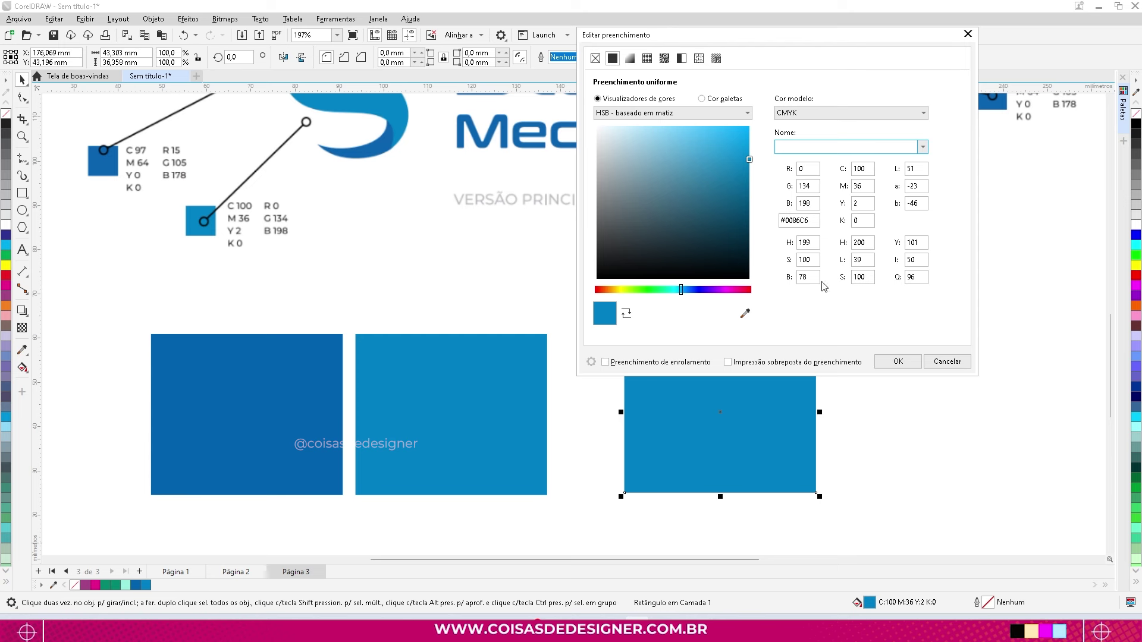
click(808, 181)
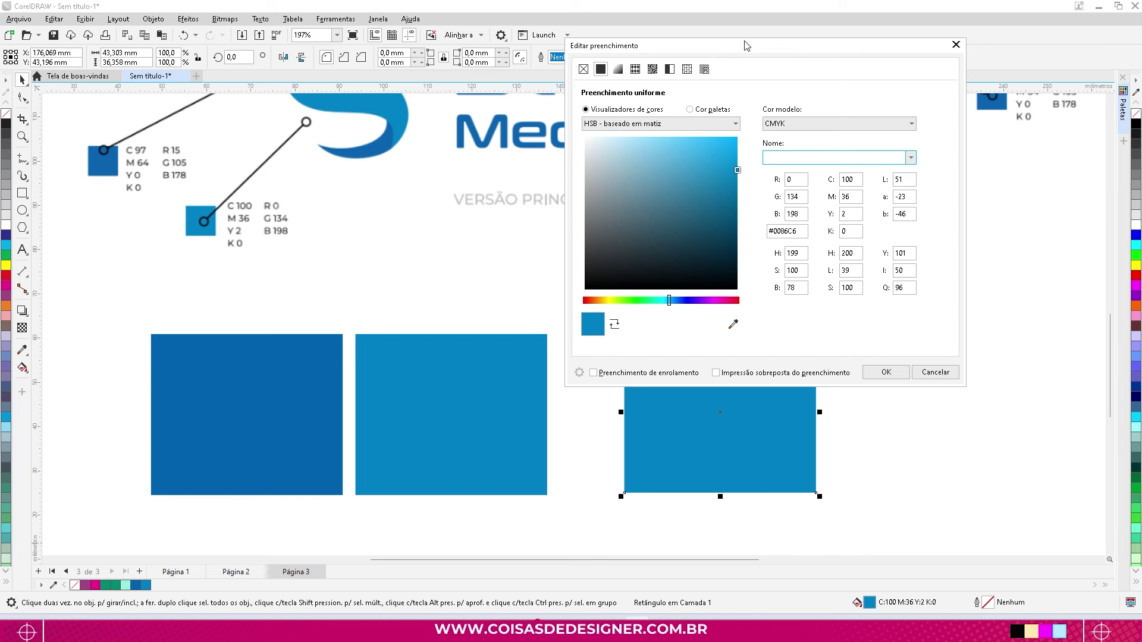
drag(749, 48, 678, 10)
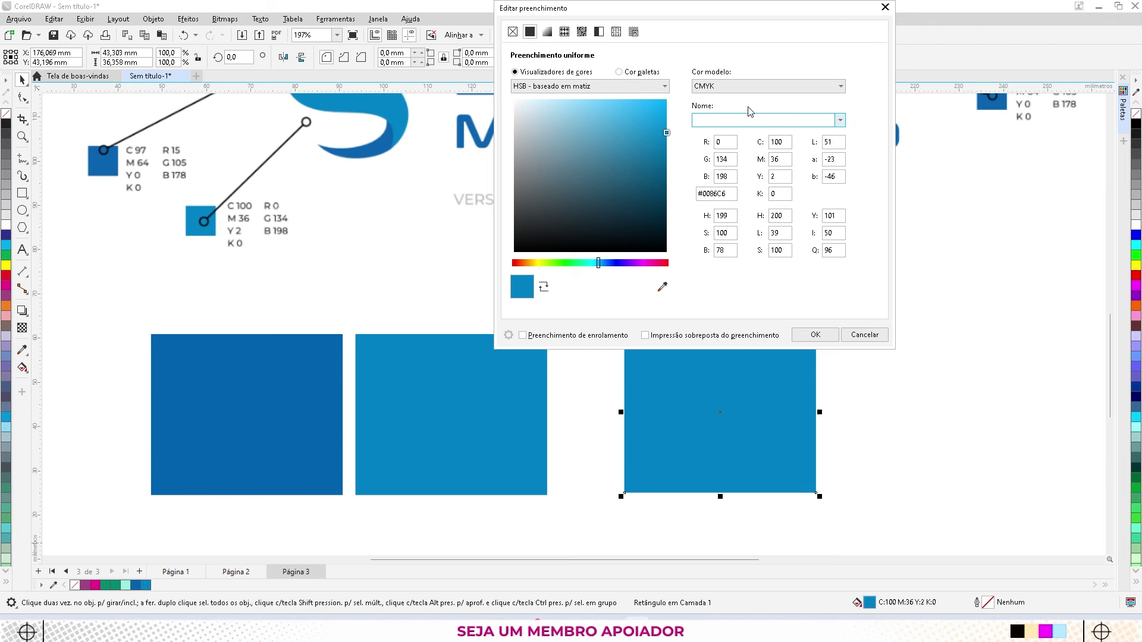
click(745, 89)
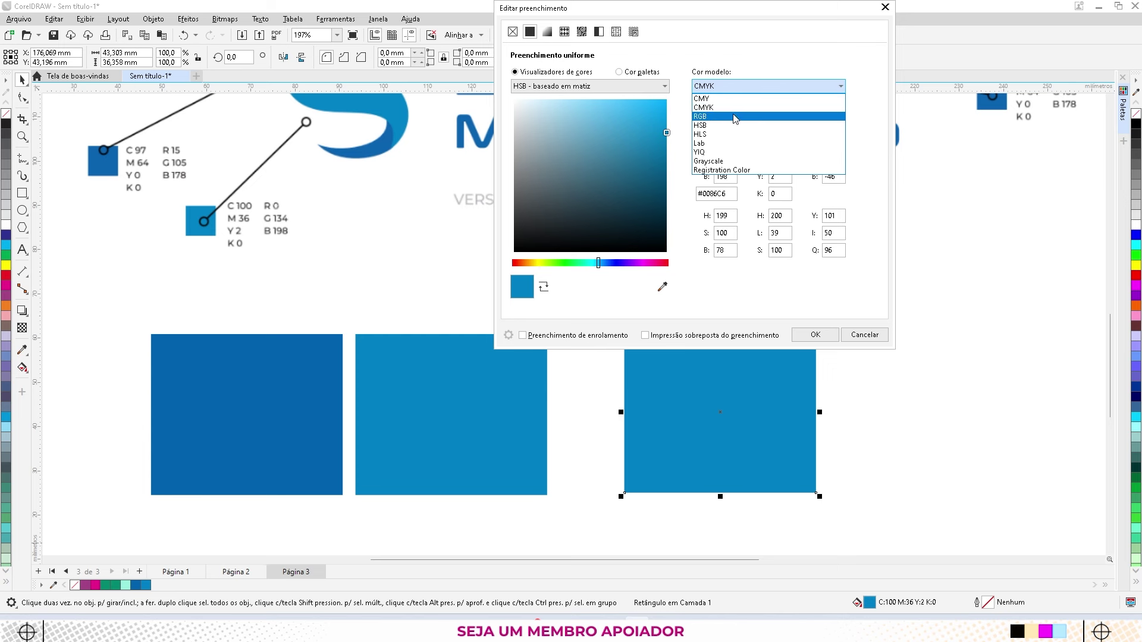
click(701, 116)
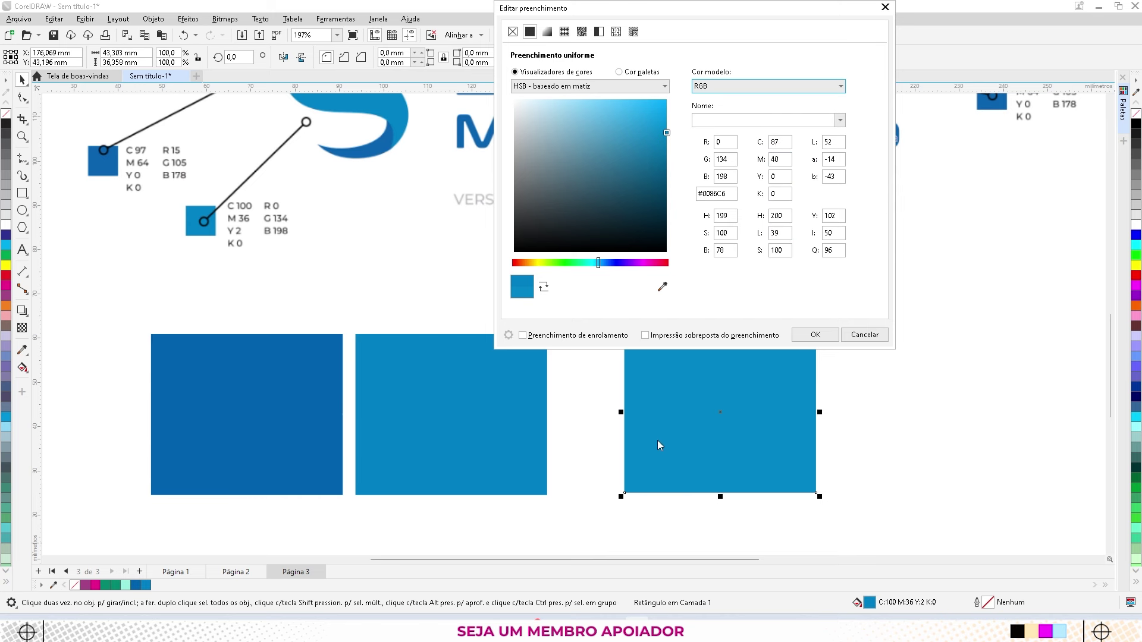
click(815, 335)
Overlap the RGB rectangle with the light blue CMYK one to compare their colours, and move it back into empty space
drag(790, 377, 604, 319)
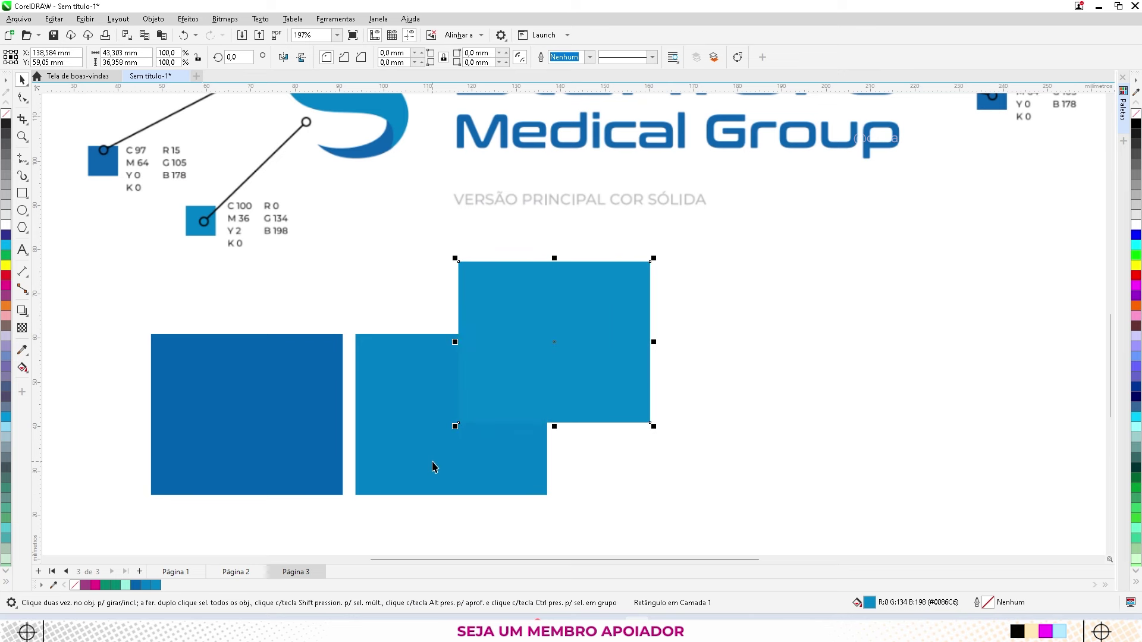
scroll(453, 405, up, 2)
scroll(454, 405, up, 2)
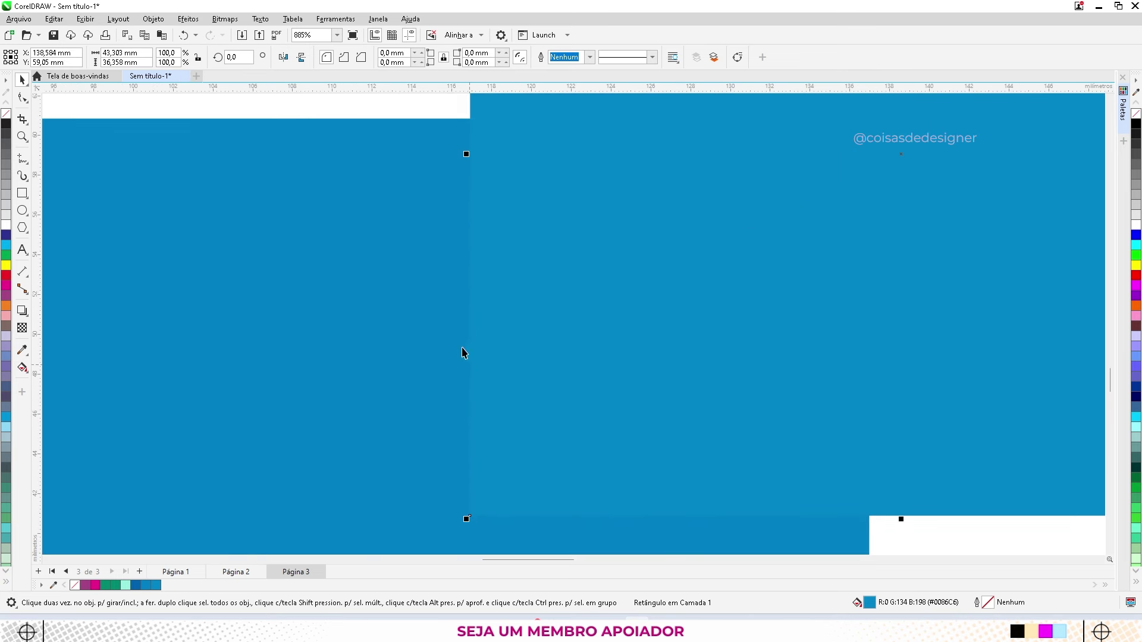
scroll(464, 351, up, 2)
scroll(616, 273, down, 5)
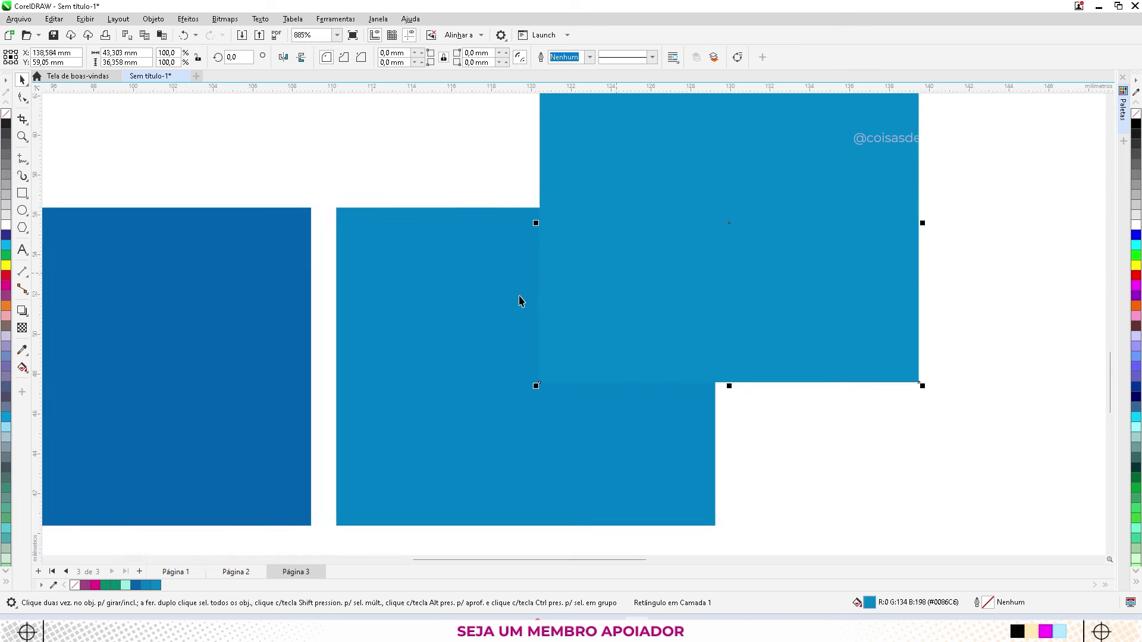
drag(642, 252, 749, 303)
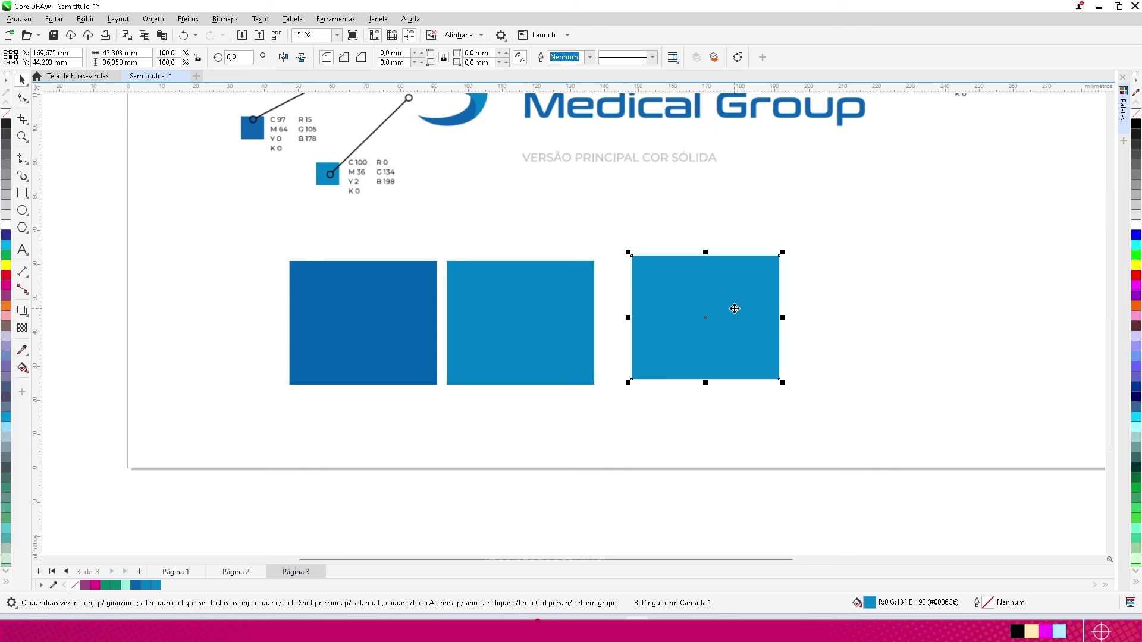
drag(749, 301, 767, 324)
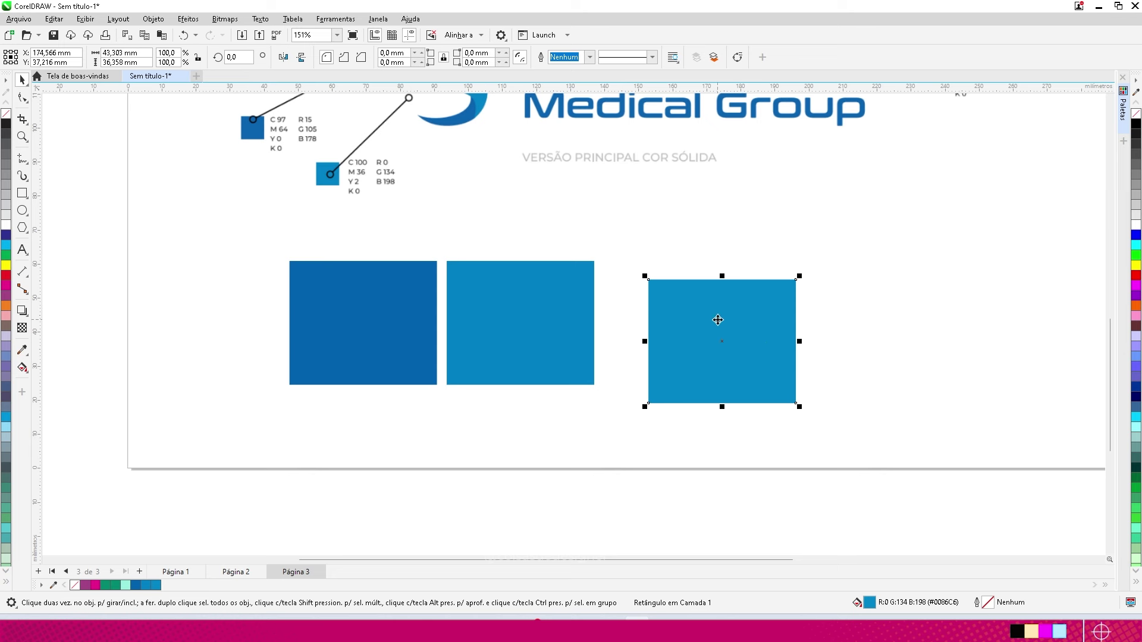
Try the CMYK colour model on the RGB rectangle's fill without applying it, and delete that rectangle
double_click(869, 605)
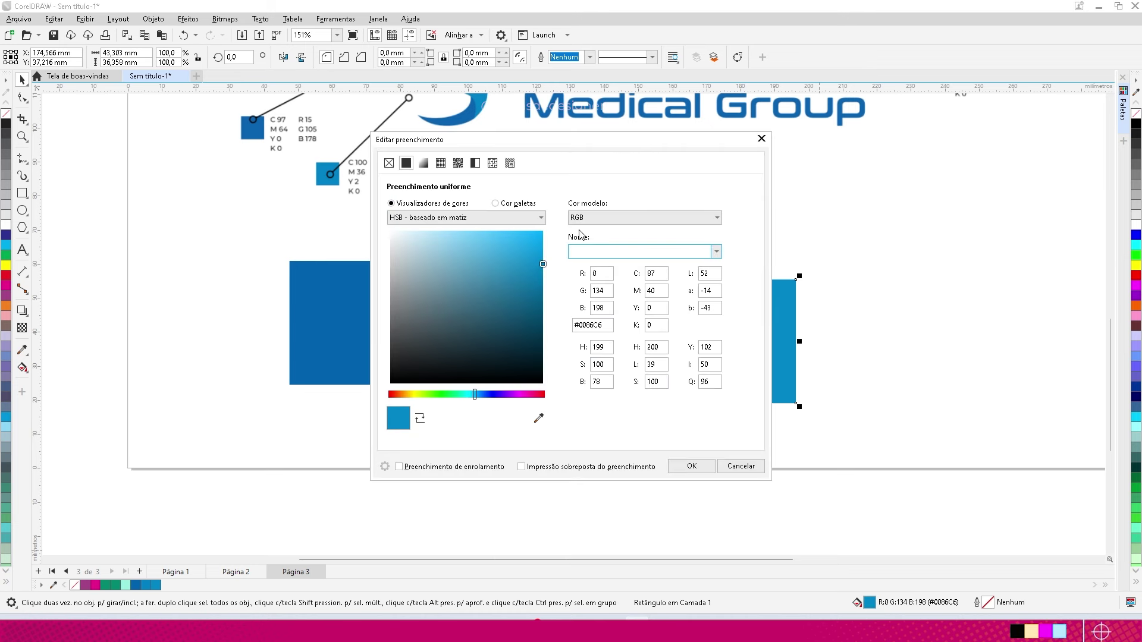
click(628, 221)
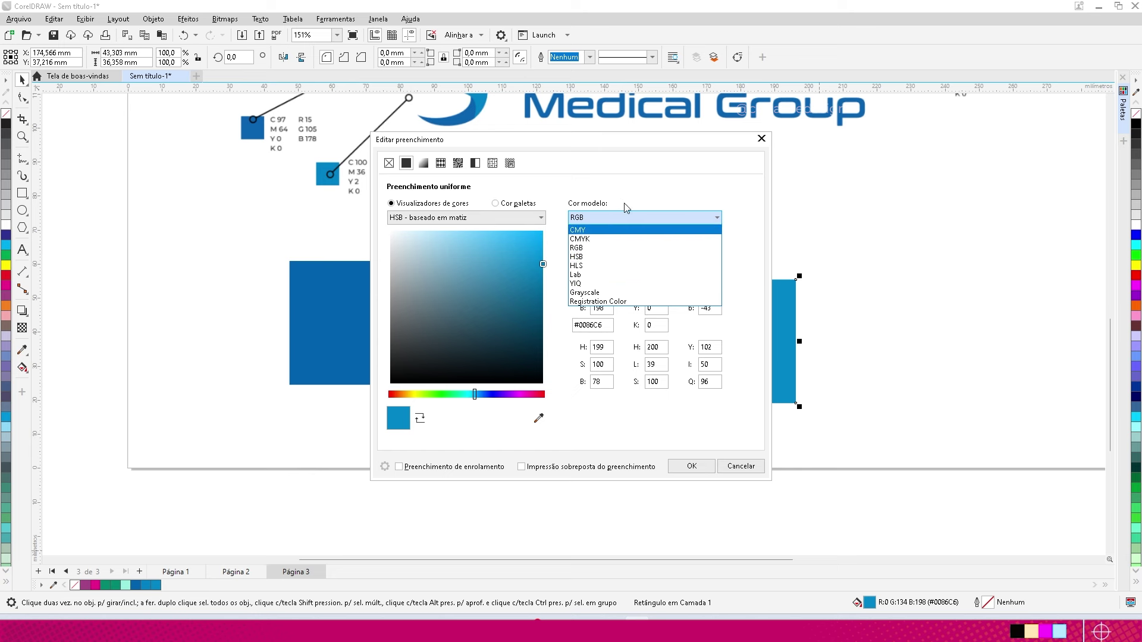
click(602, 239)
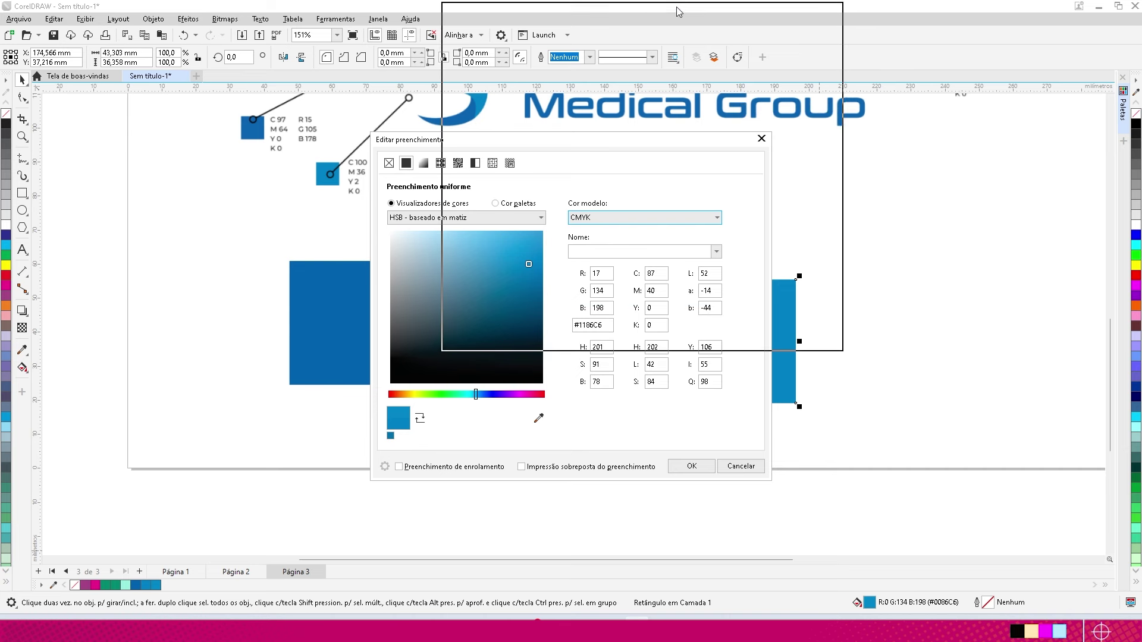
drag(676, 11, 676, 10)
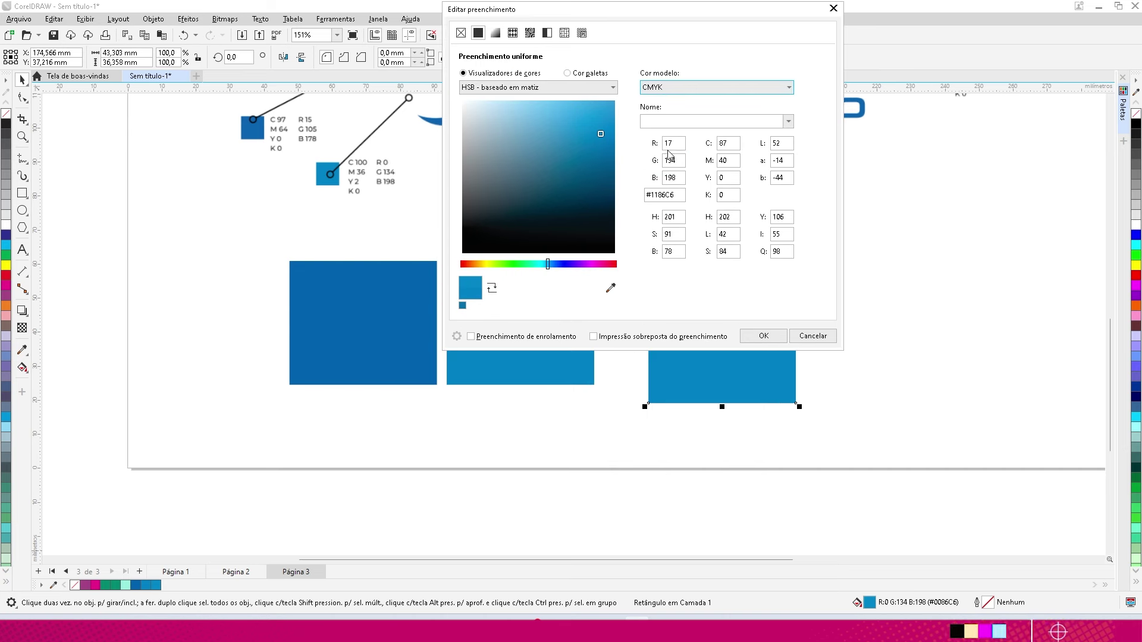
click(726, 147)
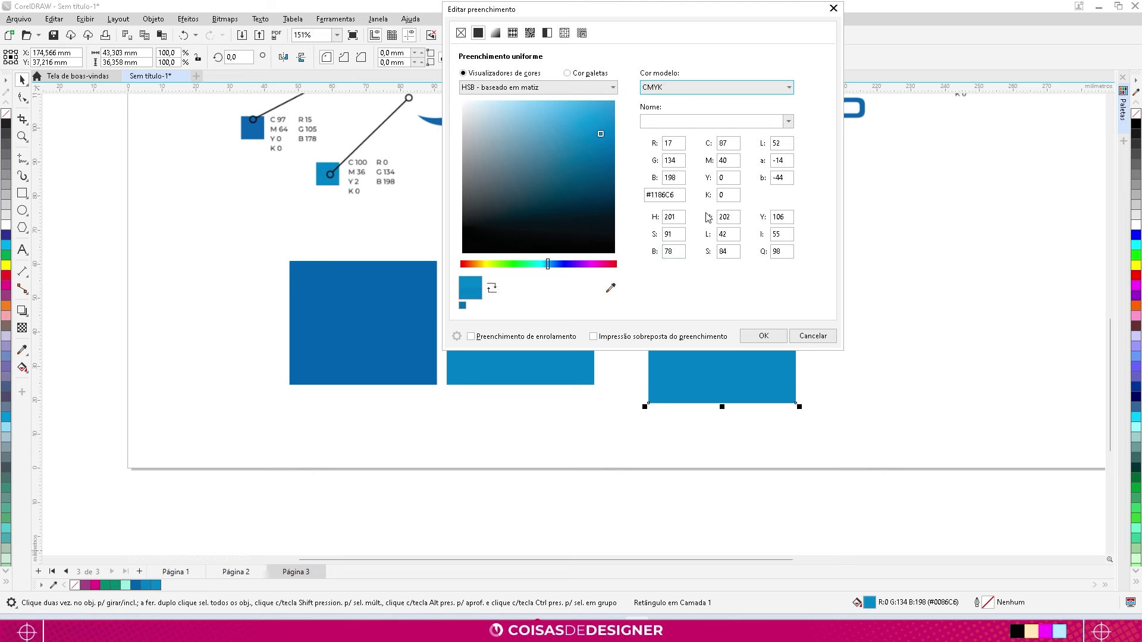
click(780, 253)
click(812, 336)
key(Delete)
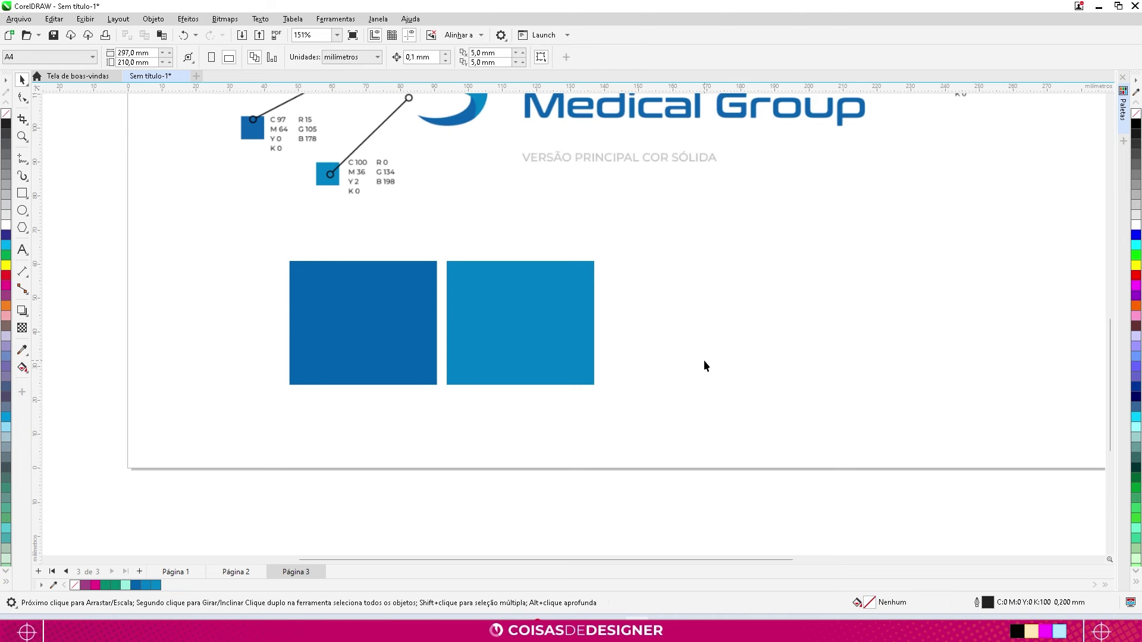
Inspect the hex code in the light blue rectangle's uniform fill settings, and leave the fill unchanged
click(485, 290)
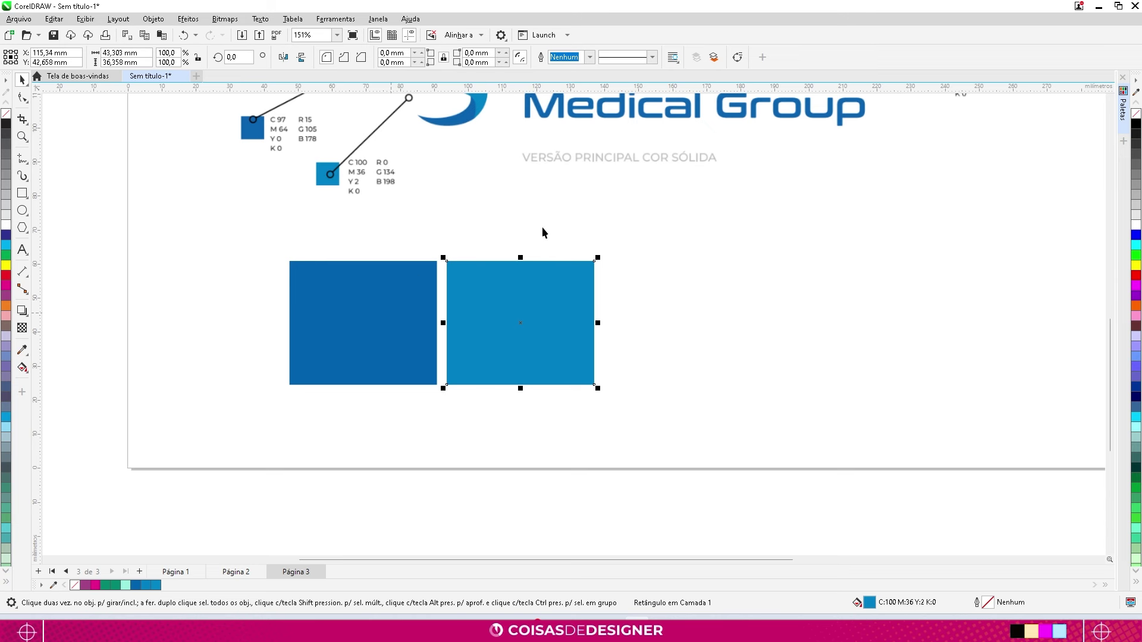
click(622, 291)
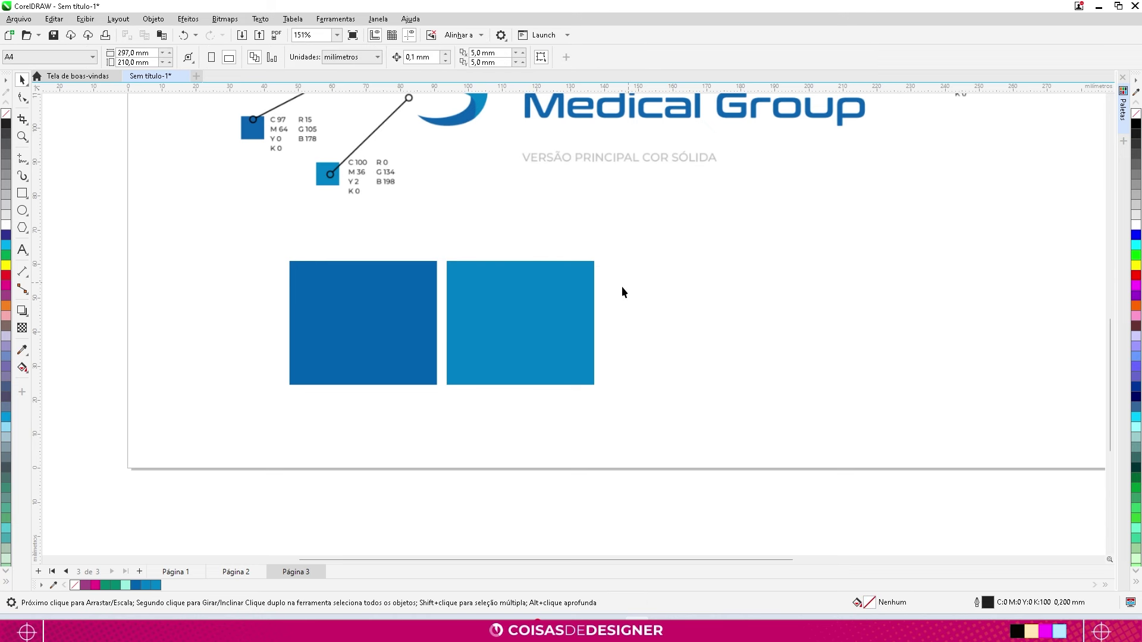
click(553, 341)
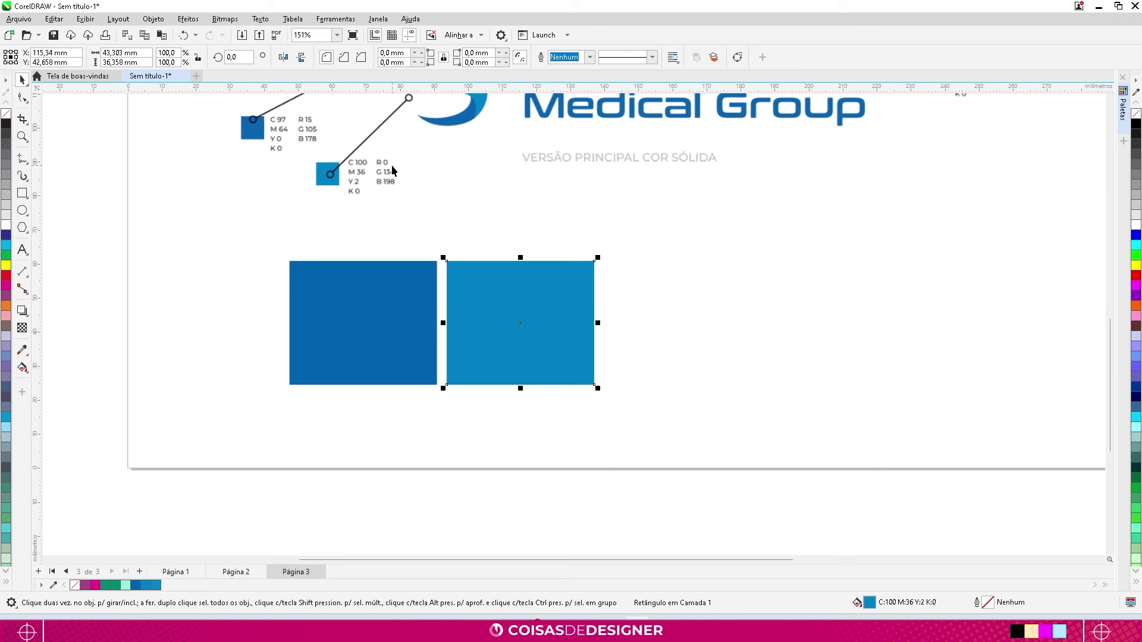
double_click(875, 606)
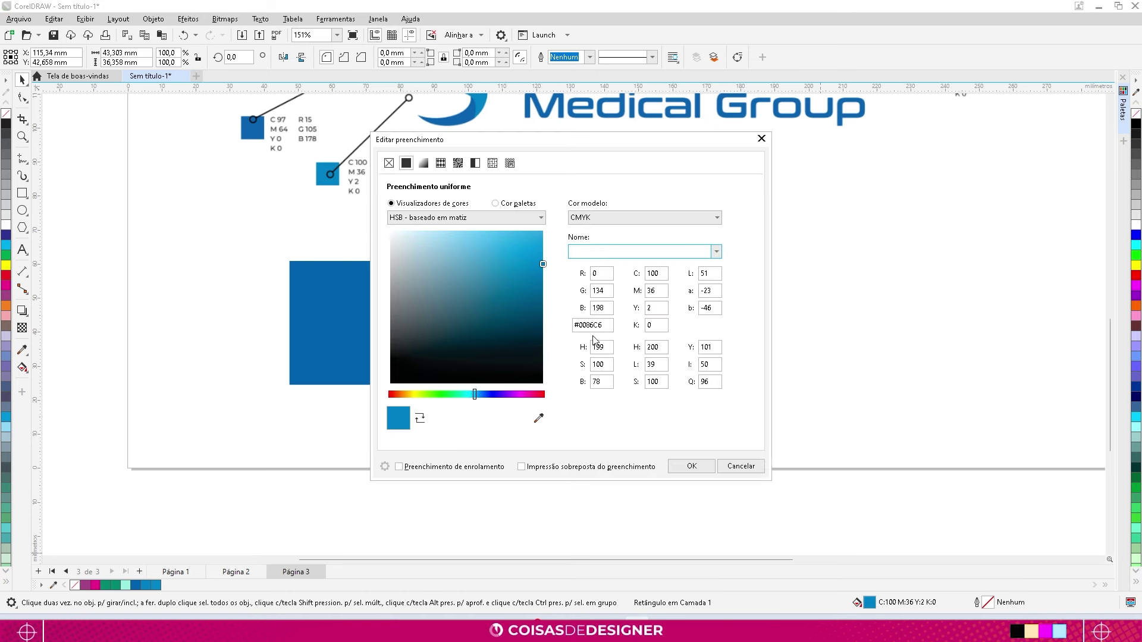
drag(605, 326, 550, 325)
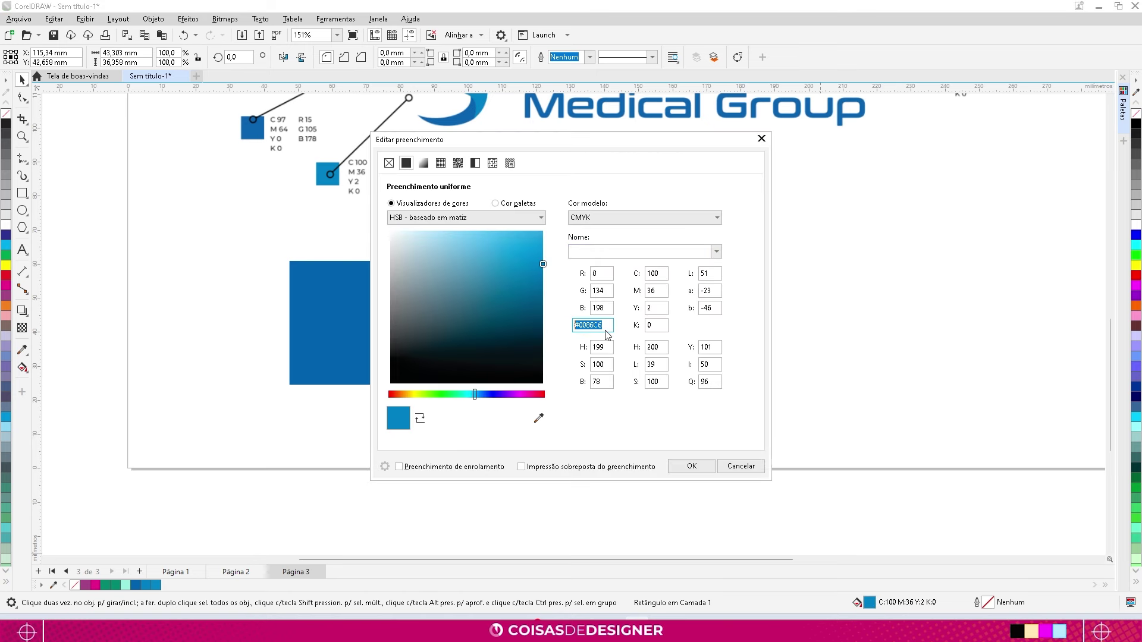
drag(581, 140, 764, 121)
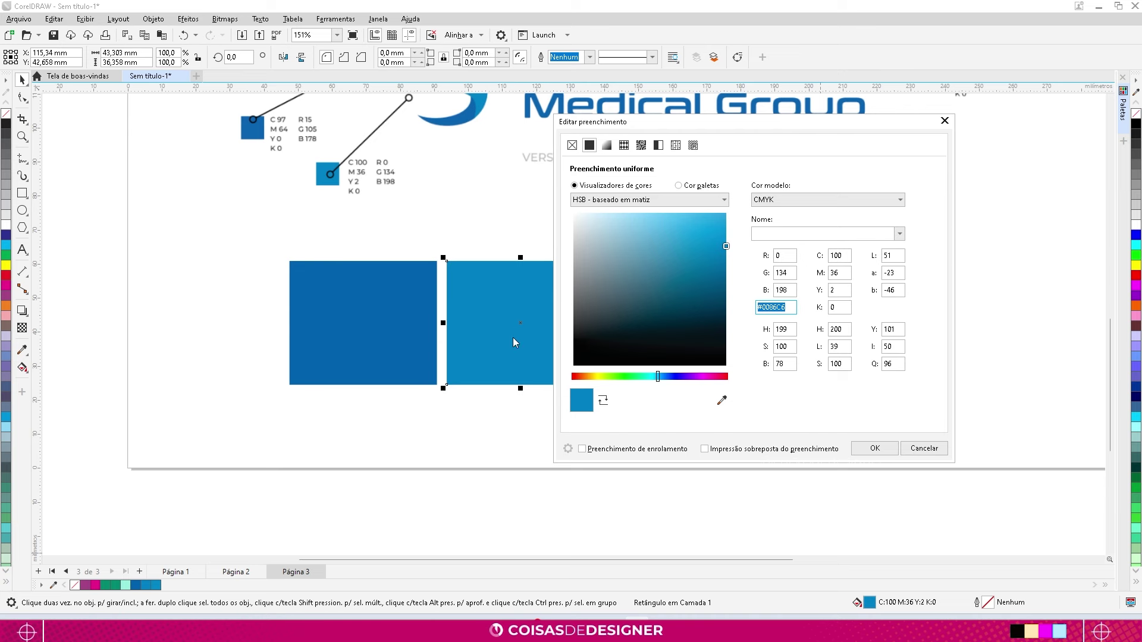
click(923, 448)
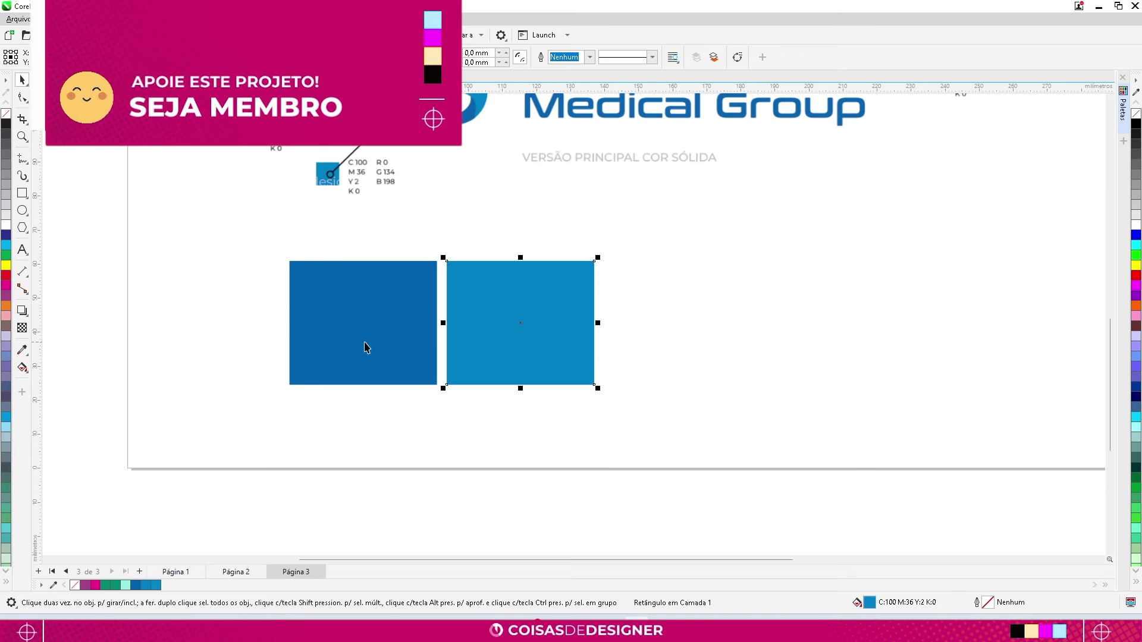
Check the hex code and colour values of the dark blue rectangle's uniform fill without editing them
click(366, 348)
double_click(870, 603)
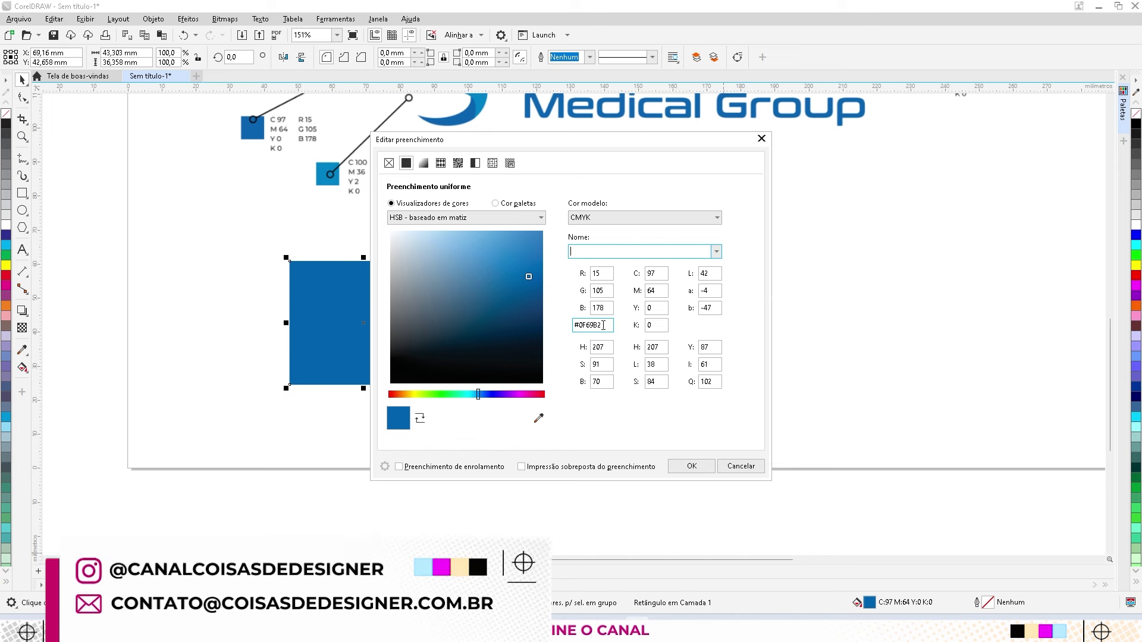
click(741, 465)
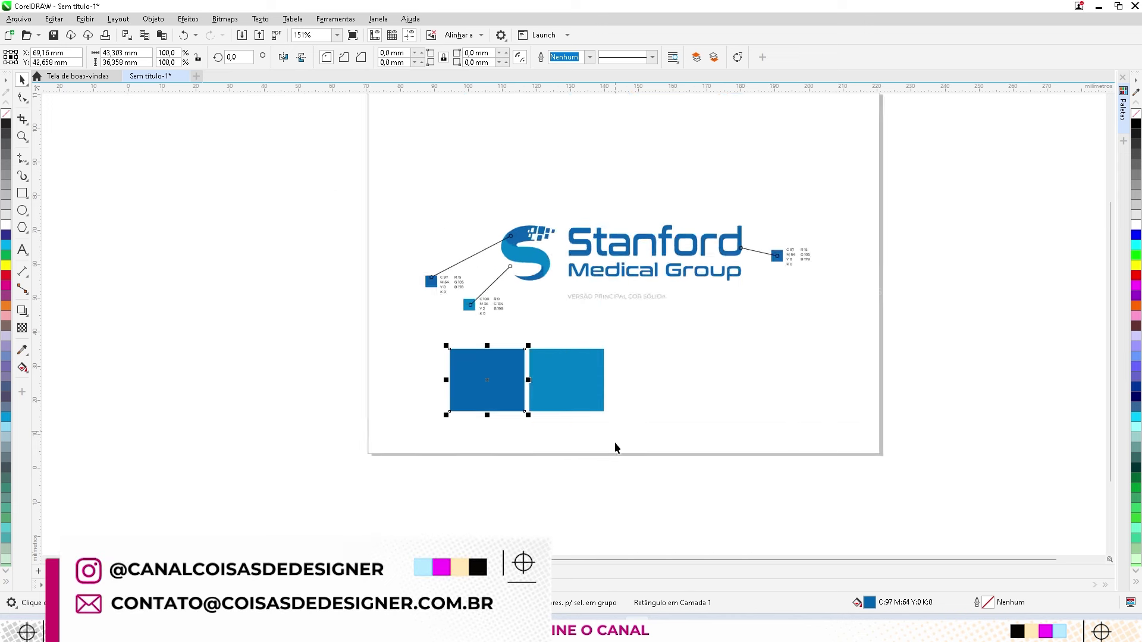
Draw a rectangle about 62 × 178 mm outside the page, beside its left edge, and fill it with palette orange (C0 M60 Y100 K0)
scroll(615, 447, down, 2)
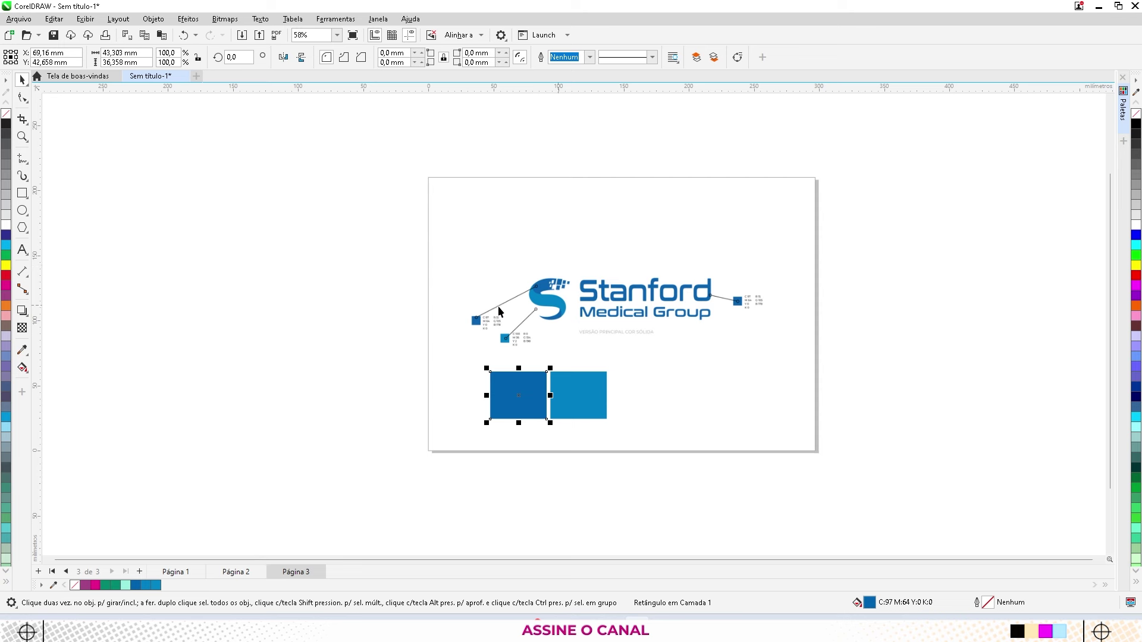
click(404, 280)
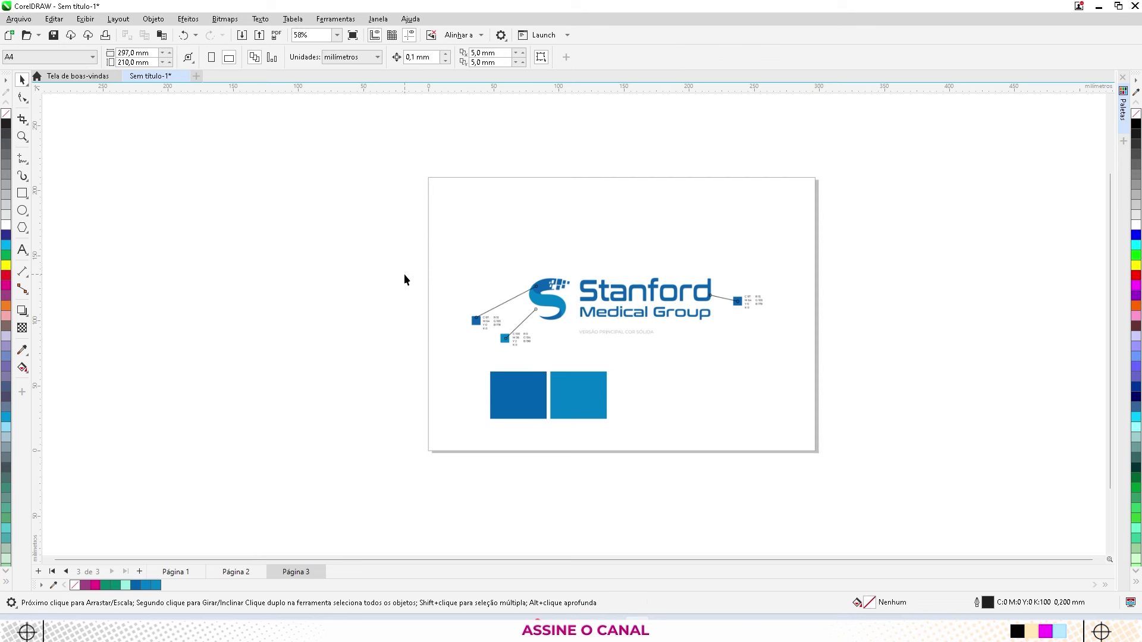
click(22, 193)
mouse_move(196, 187)
mouse_down()
mouse_move(247, 254)
mouse_move(266, 417)
mouse_up()
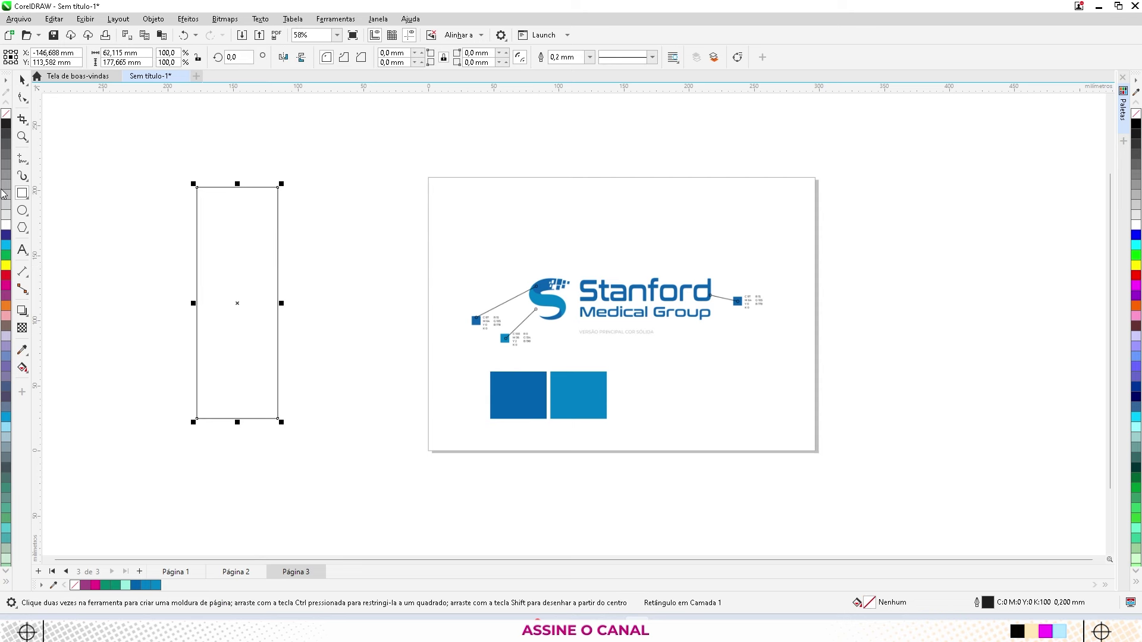
click(6, 275)
click(6, 306)
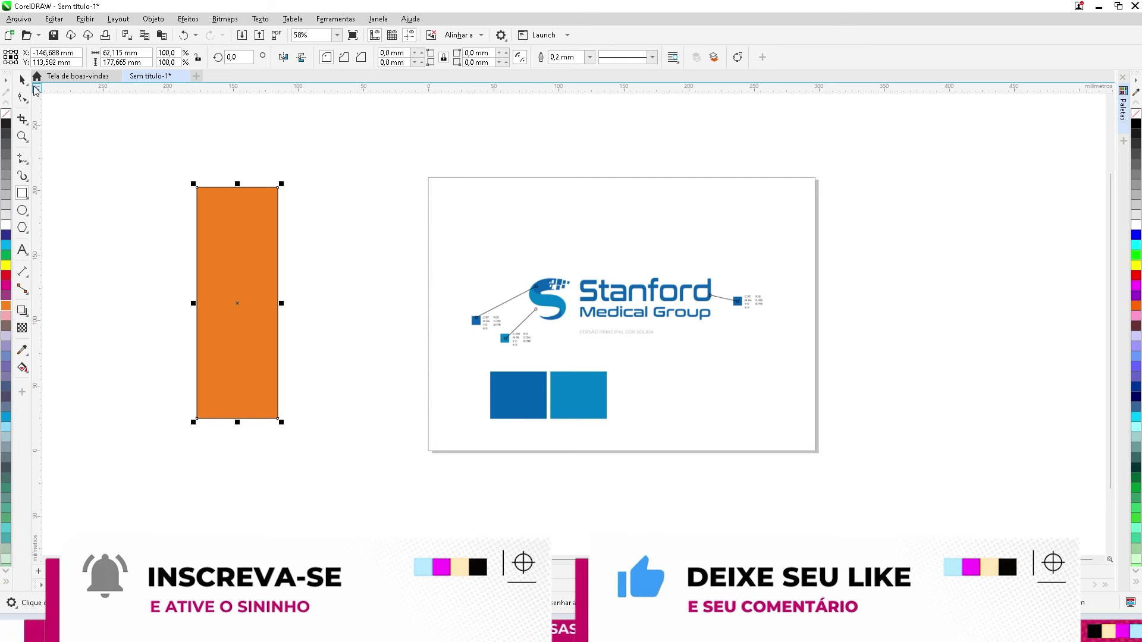
key(space)
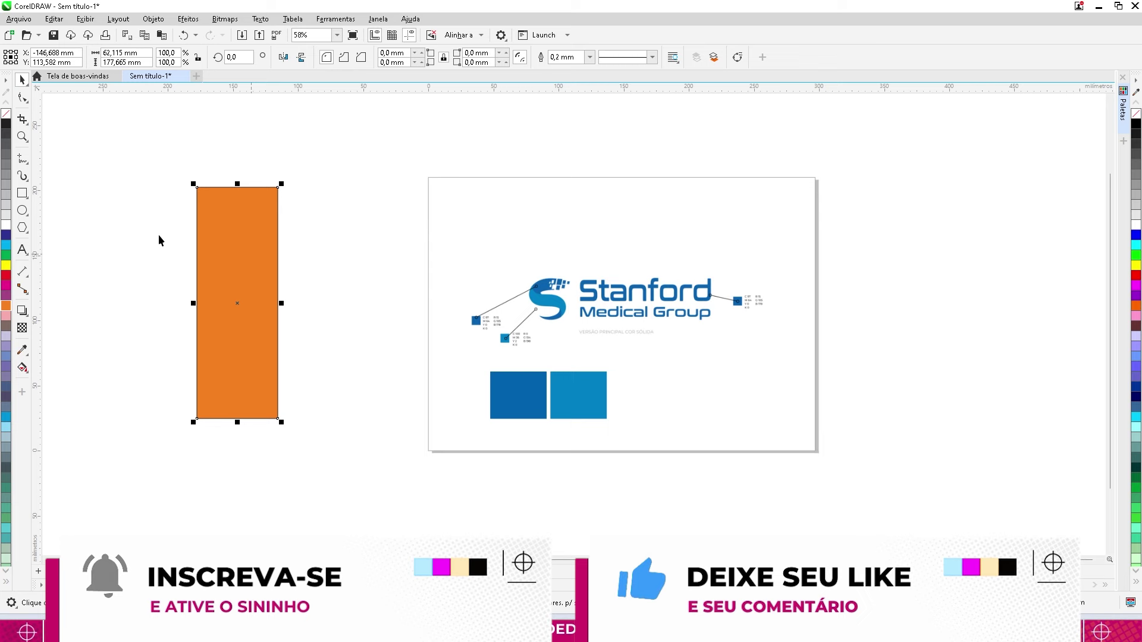
scroll(484, 298, up, 5)
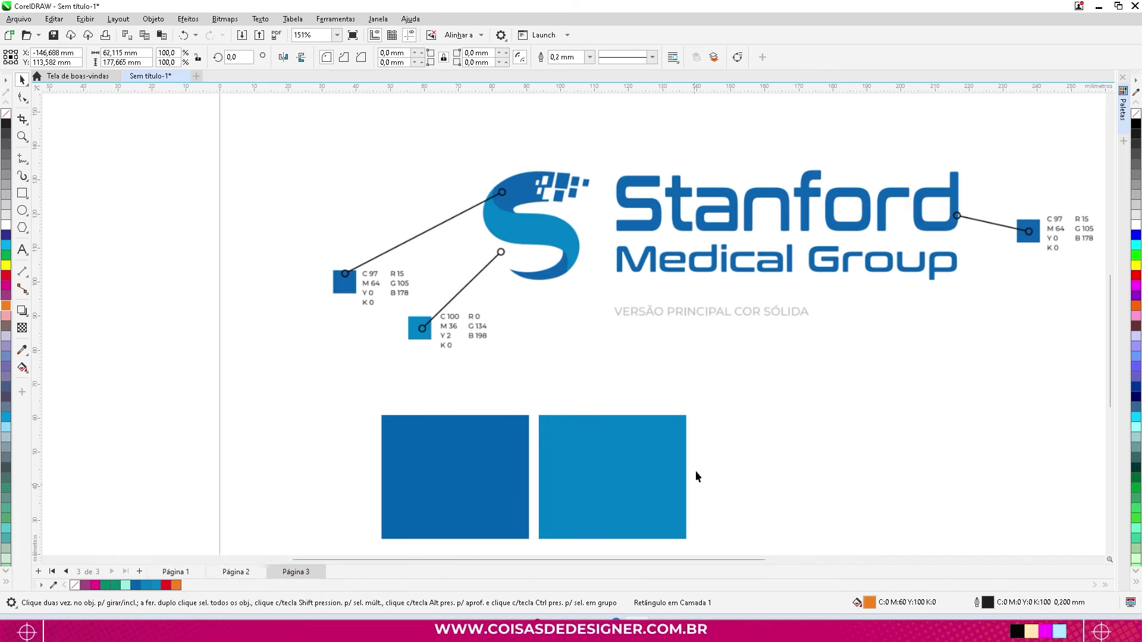
scroll(487, 238, down, 2)
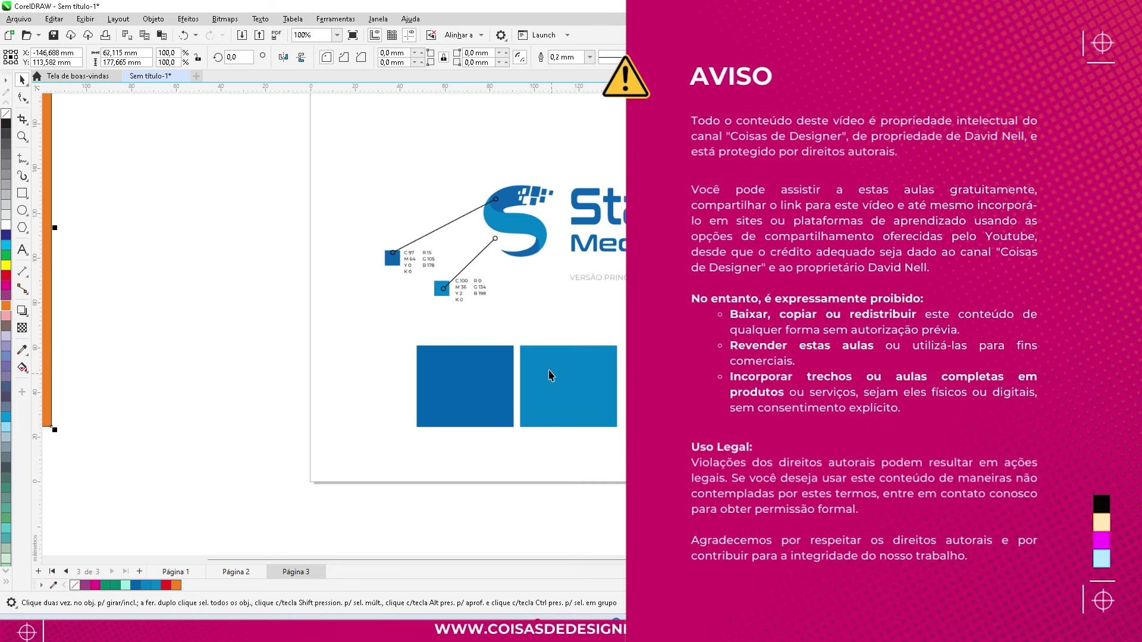
scroll(451, 425, down, 2)
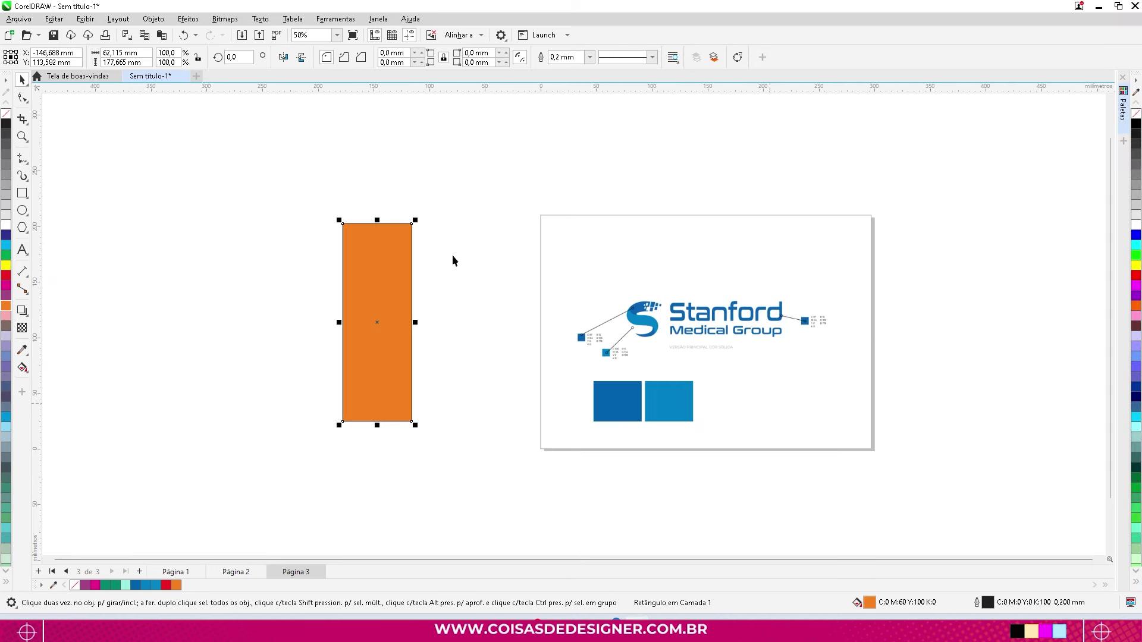